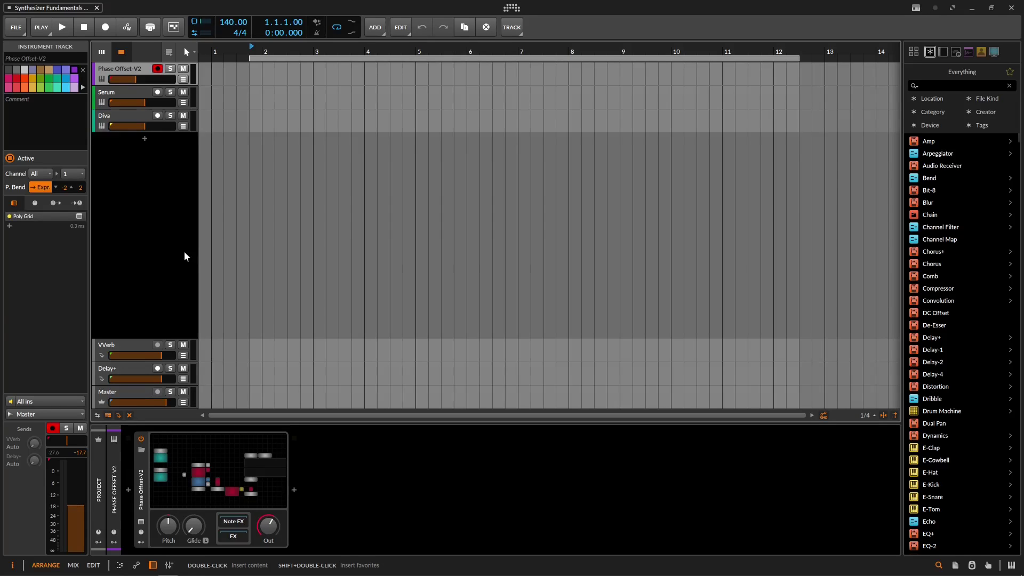
# Open the Phase Offset-V2 Poly Grid patch in the device editor with Ctrl+E
pyautogui.hotkey('ctrl', 'e')
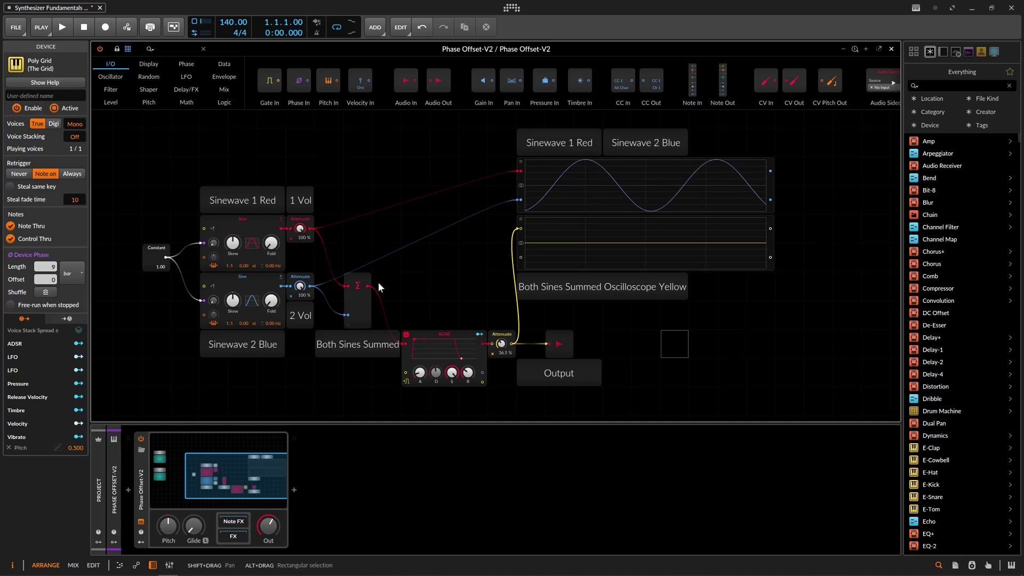
pyautogui.scroll(4, 318, 256)
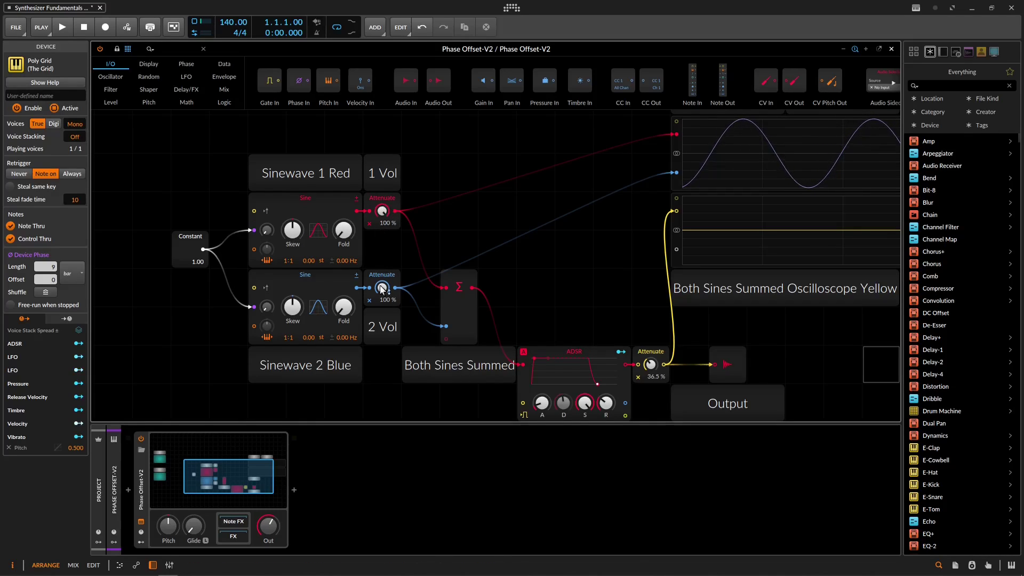
pyautogui.moveTo(402, 218); pyautogui.dragTo(314, 234)
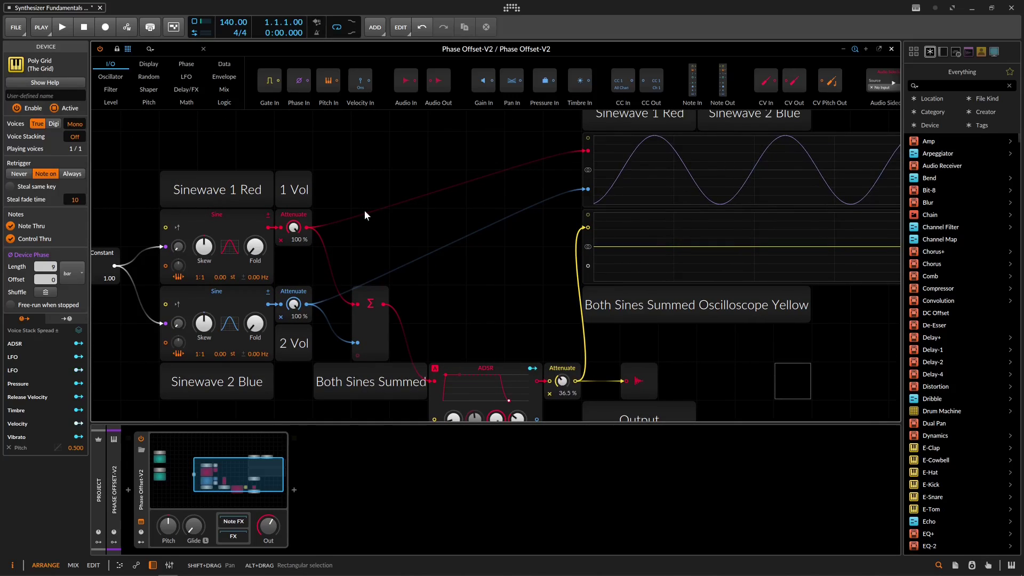
pyautogui.moveTo(413, 233); pyautogui.dragTo(319, 249)
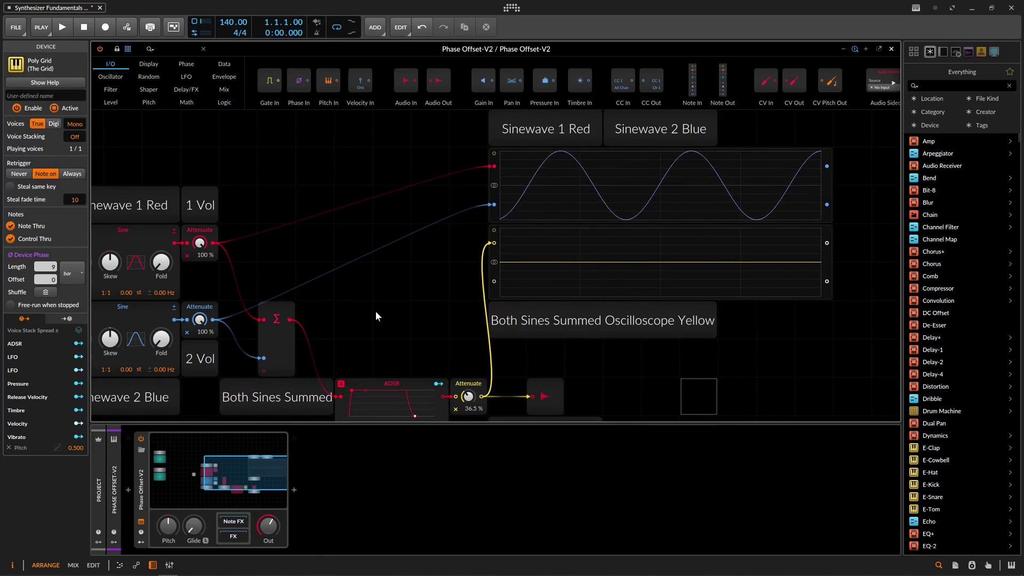
pyautogui.moveTo(375, 310); pyautogui.dragTo(456, 207)
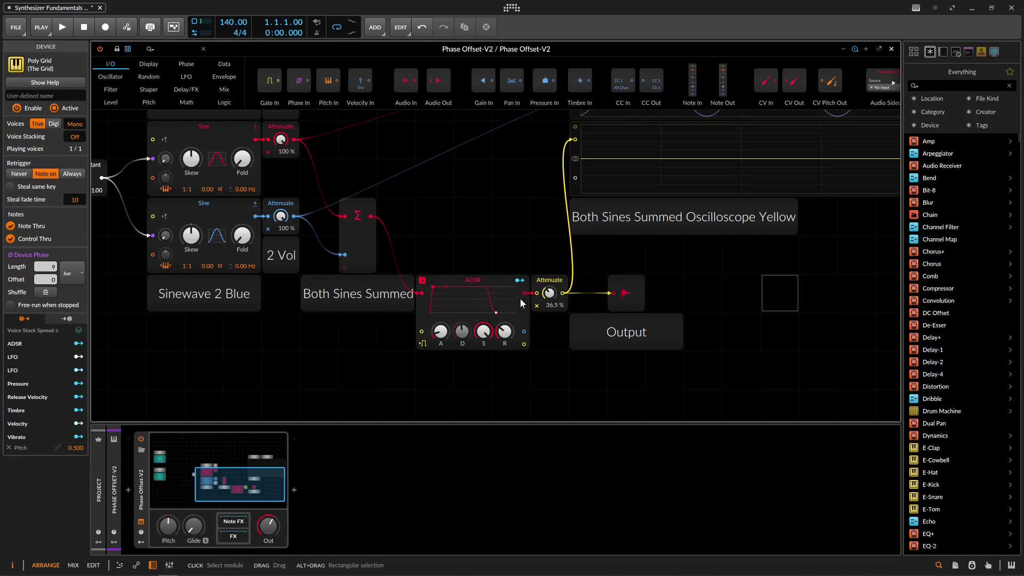
pyautogui.moveTo(539, 258); pyautogui.dragTo(515, 258)
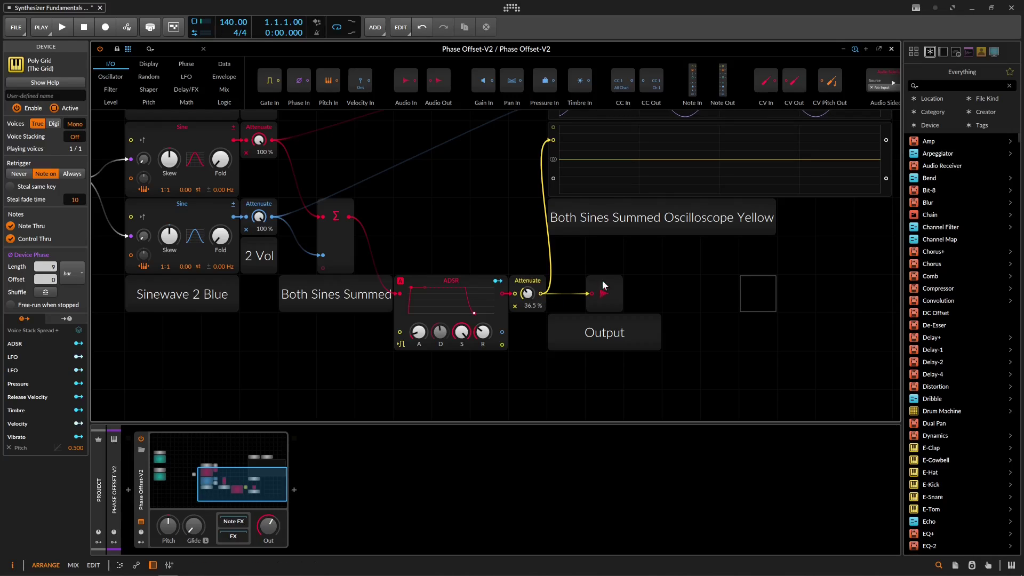
pyautogui.moveTo(601, 261); pyautogui.dragTo(490, 334)
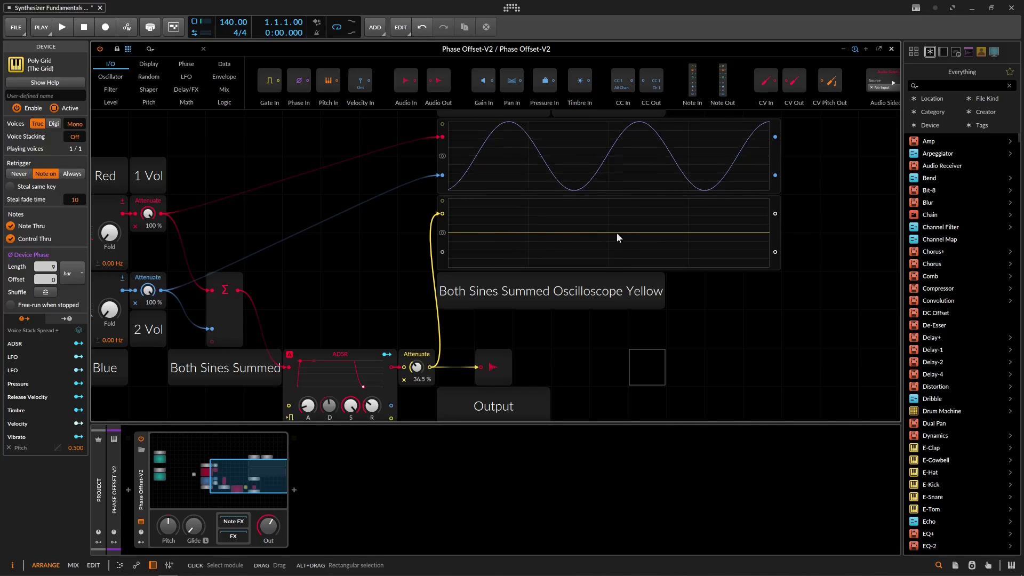
# Fit the patch in view and offset Sinewave 2's phase to 16.6 %
pyautogui.press('z')
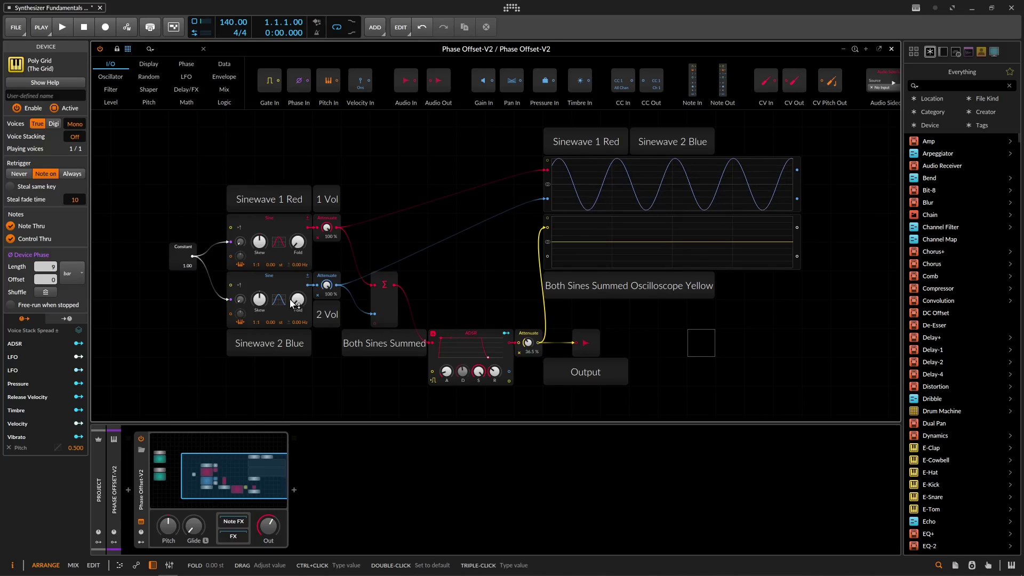
pyautogui.scroll(5, 239, 293)
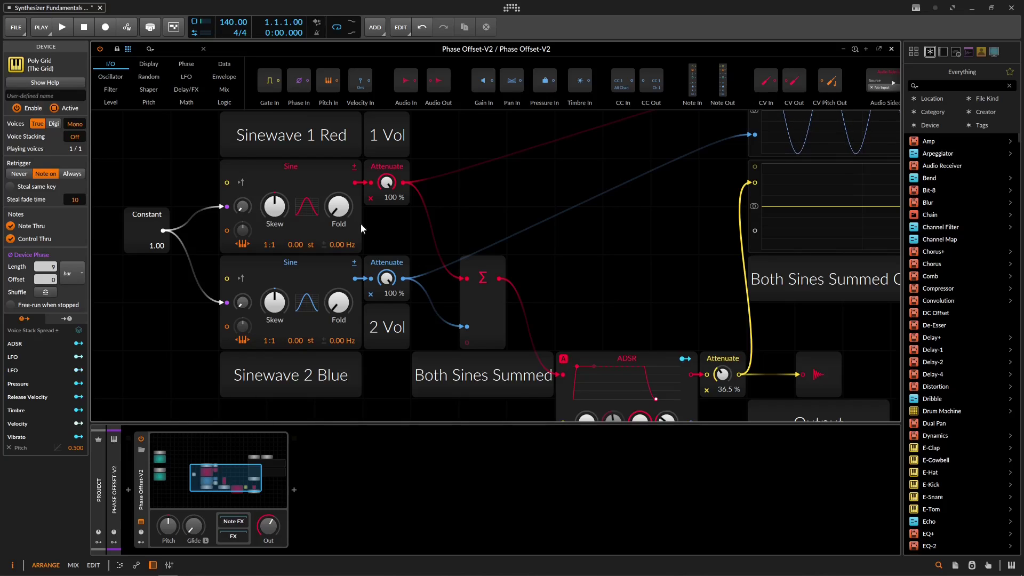
pyautogui.scroll(-2, 608, 200)
pyautogui.scroll(-3, 587, 224)
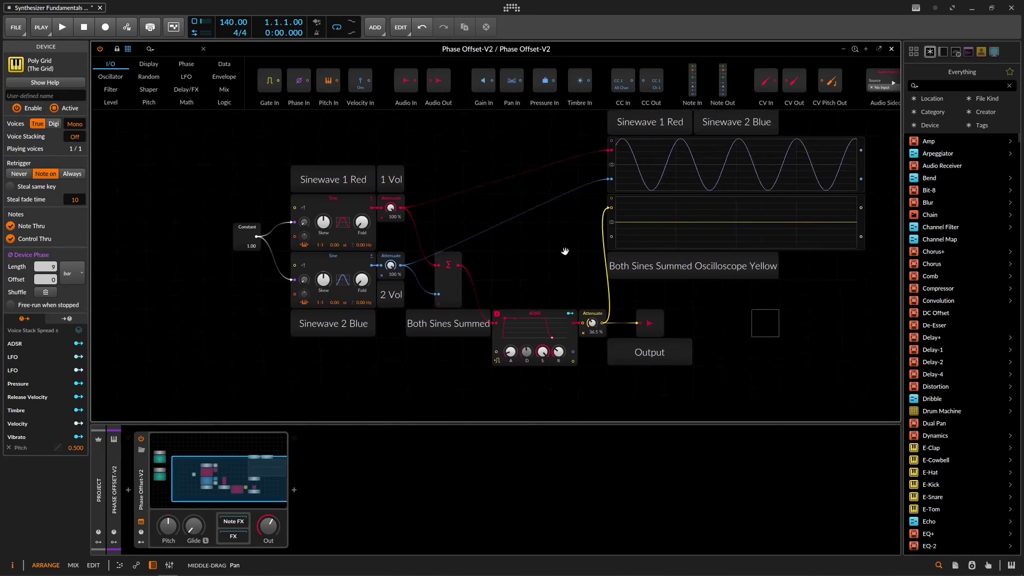
pyautogui.scroll(1, 564, 251)
pyautogui.moveTo(300, 299)
pyautogui.mouseDown()
pyautogui.moveTo(301, 153)
pyautogui.moveTo(304, 362)
pyautogui.moveTo(304, 107)
pyautogui.moveTo(304, 305)
pyautogui.mouseUp()
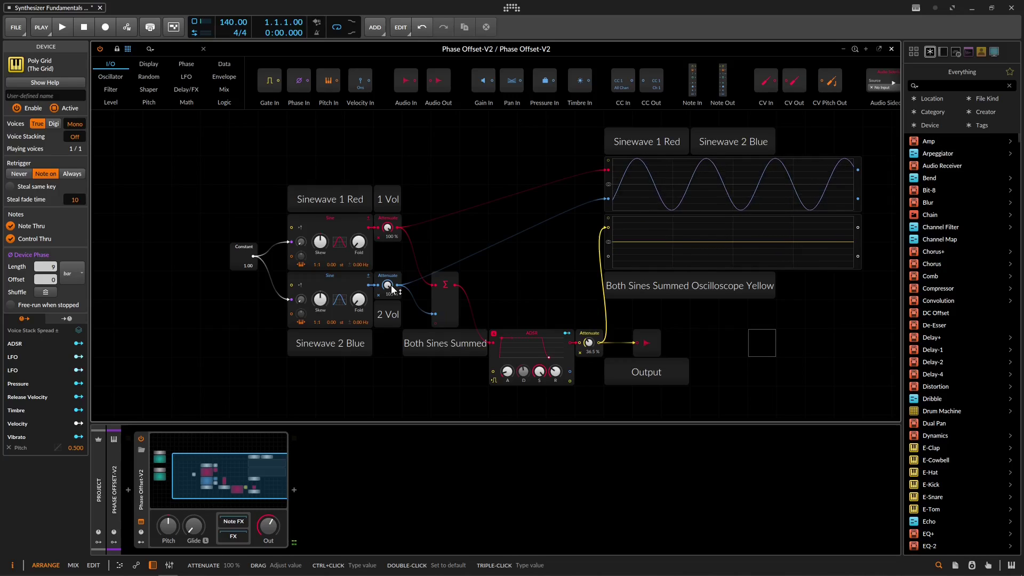
# Adjust Sinewave 2's volume, then sweep its phase modulation up to about 59 % and back to 0 %
pyautogui.moveTo(389, 285); pyautogui.dragTo(389, 355)
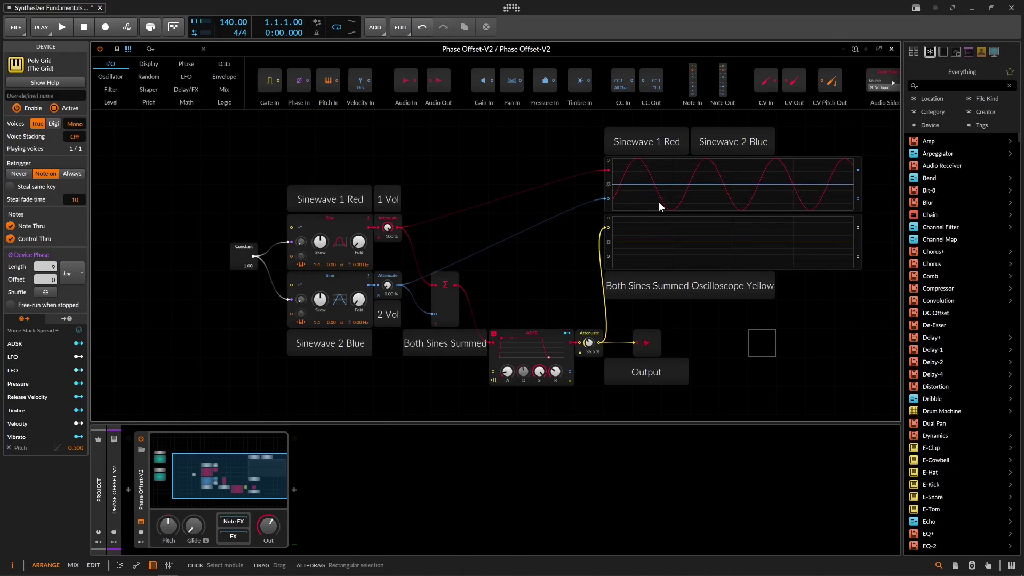
pyautogui.moveTo(387, 285)
pyautogui.mouseDown()
pyautogui.moveTo(388, 245)
pyautogui.moveTo(389, 289)
pyautogui.mouseUp()
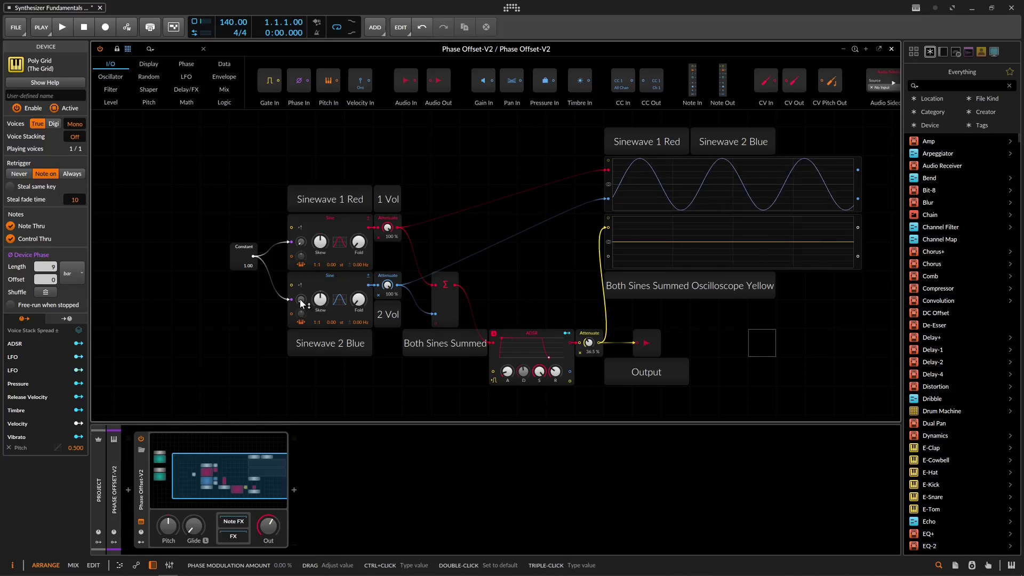
pyautogui.moveTo(301, 304)
pyautogui.mouseDown()
pyautogui.moveTo(301, 274)
pyautogui.moveTo(302, 301)
pyautogui.mouseUp()
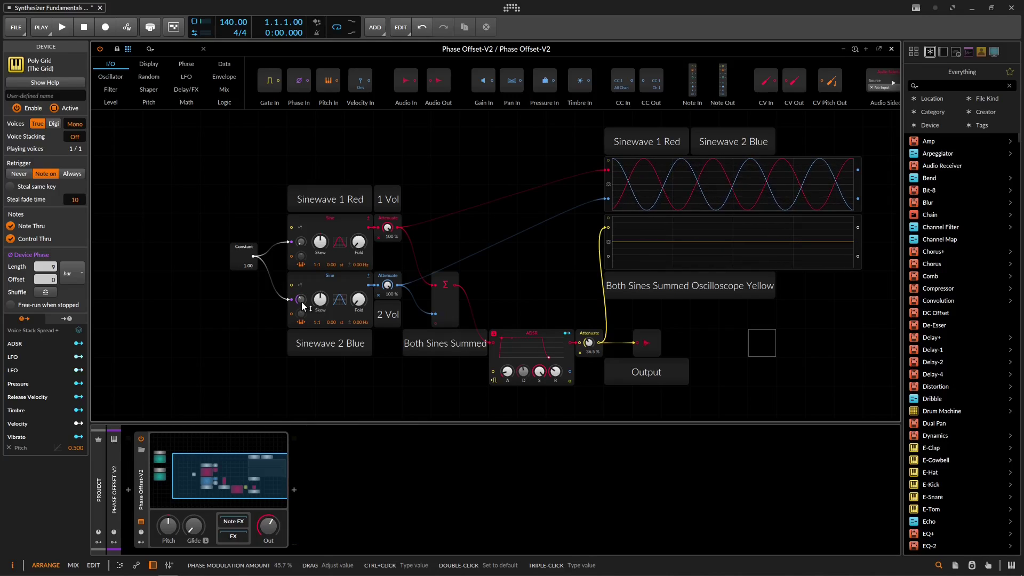
pyautogui.moveTo(302, 302)
pyautogui.mouseDown()
pyautogui.moveTo(301, 288)
pyautogui.moveTo(303, 300)
pyautogui.mouseUp()
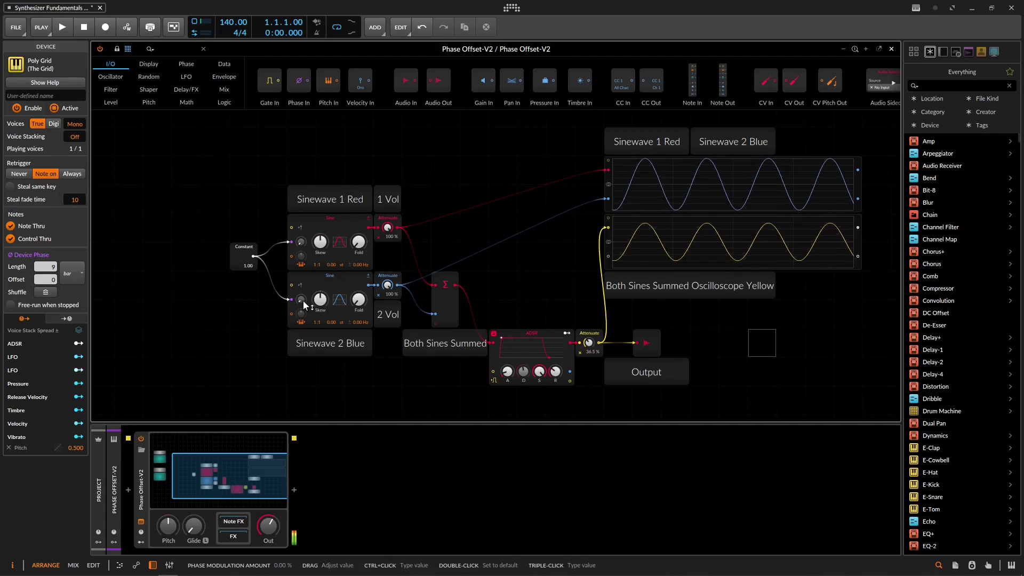
pyautogui.hscroll(3, 447, 257)
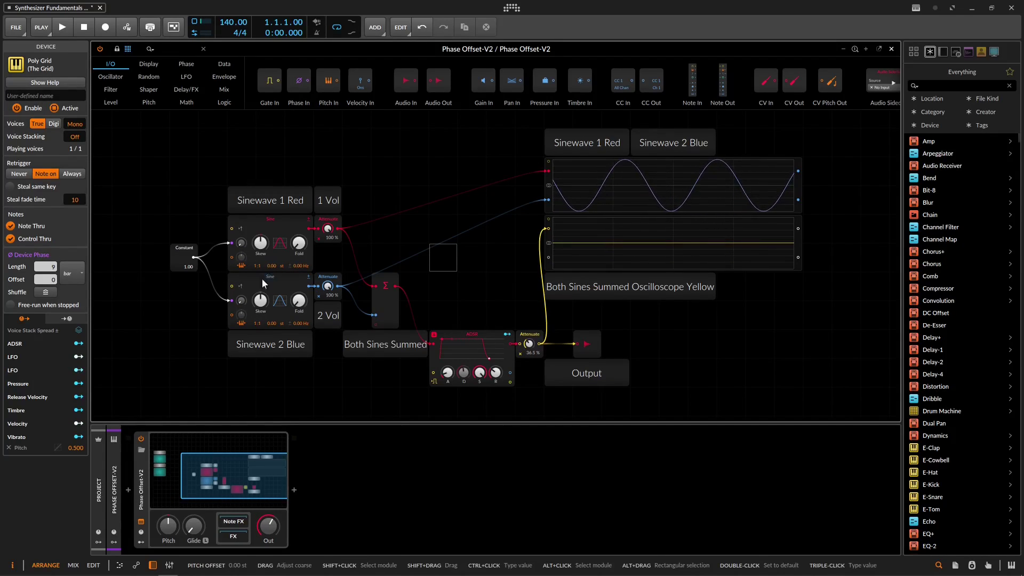
# Turn Sinewave 2's volume down to 1 % and play a note to hear the patch
pyautogui.moveTo(241, 243); pyautogui.dragTo(241, 246)
pyautogui.moveTo(327, 290)
pyautogui.mouseDown()
pyautogui.moveTo(327, 310)
pyautogui.moveTo(326, 284)
pyautogui.mouseUp()
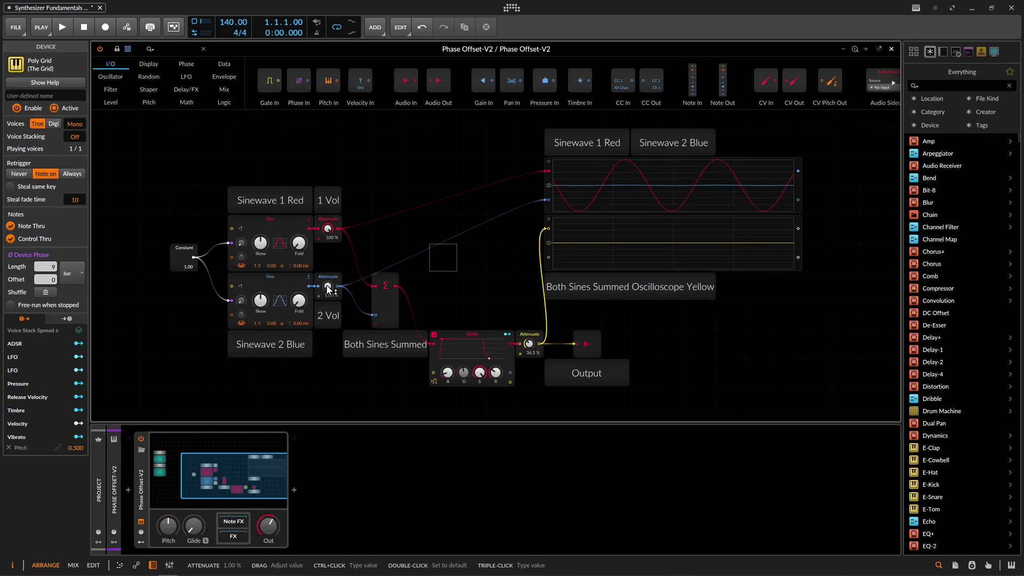
pyautogui.press('a')
# Play notes while raising Sinewave 1's phase modulation to 26.2 %, then reset it to 0 %
pyautogui.moveTo(241, 242); pyautogui.dragTo(243, 250)
pyautogui.press('a')
pyautogui.press('a')
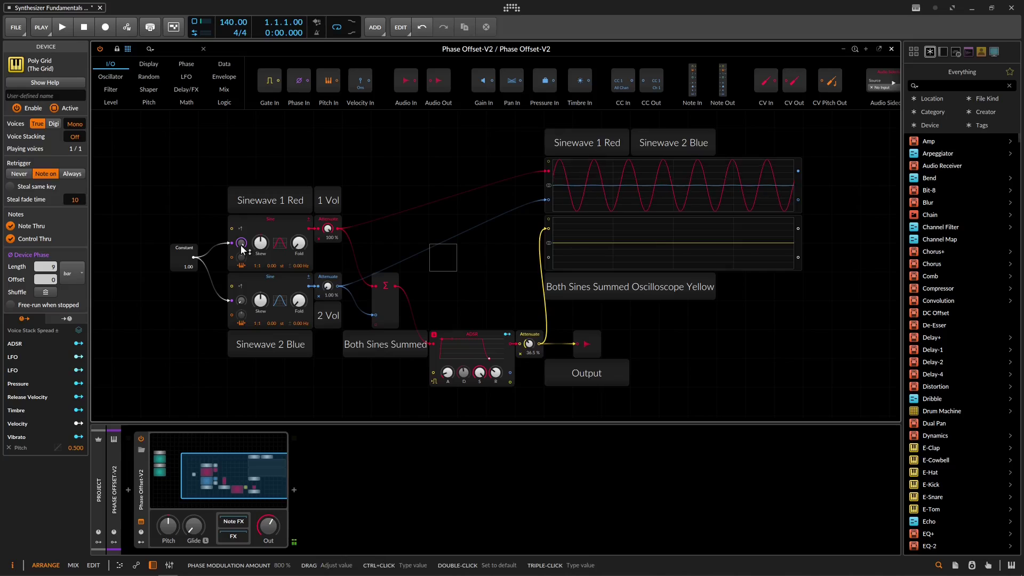
pyautogui.press('a')
pyautogui.press('a')
pyautogui.moveTo(243, 248)
pyautogui.mouseDown()
pyautogui.moveTo(242, 288)
pyautogui.moveTo(242, 266)
pyautogui.mouseUp()
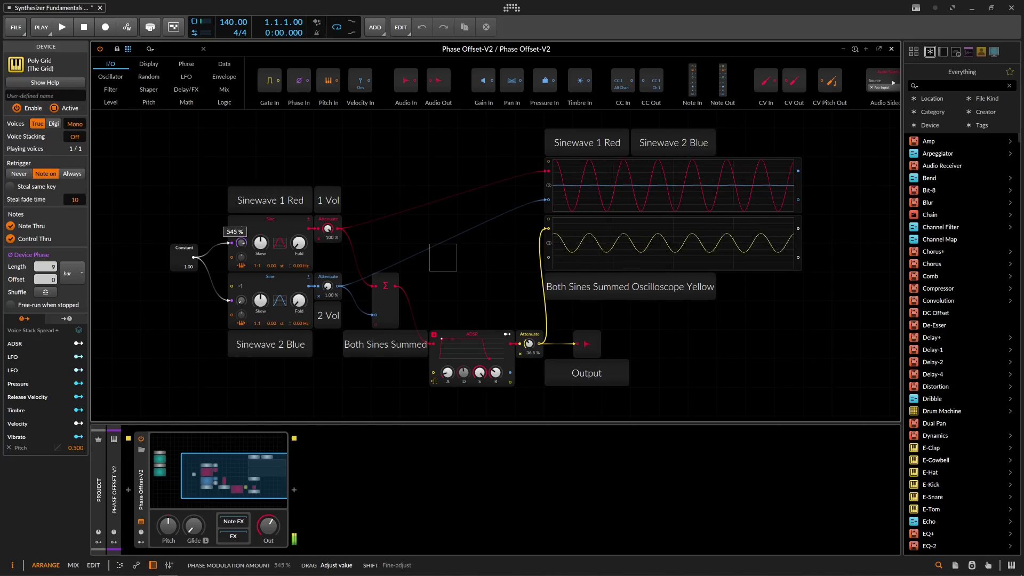
pyautogui.doubleClick(242, 247)
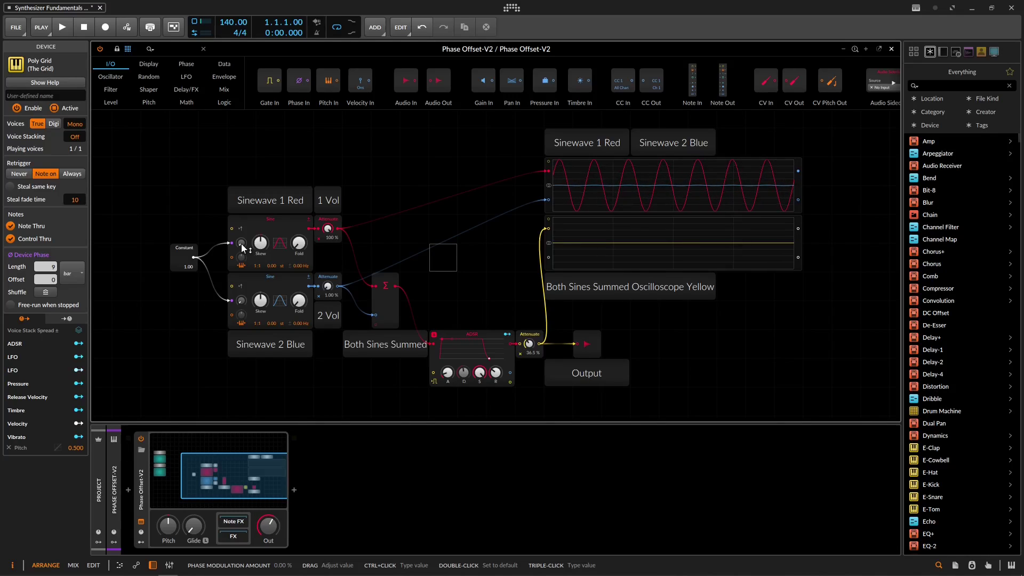
# Move LFO 2 beside the Constant module near the sines
pyautogui.press('-')
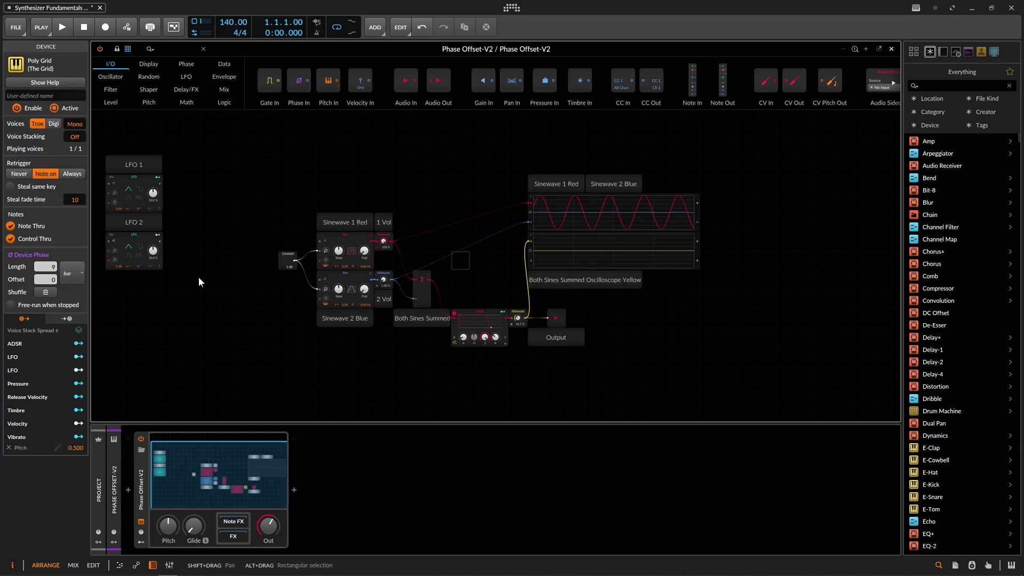
pyautogui.moveTo(202, 284); pyautogui.dragTo(102, 231)
pyautogui.moveTo(168, 232); pyautogui.dragTo(283, 231)
pyautogui.press('+')
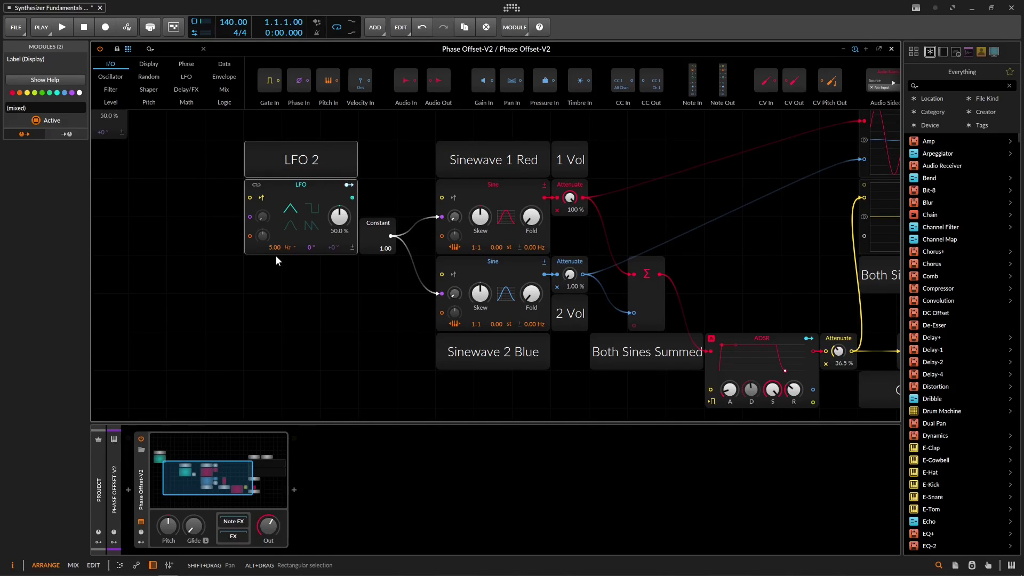
# Route LFO 2 to Sinewave 1's phase modulation, switch it to a sine shape, then delete it
pyautogui.click(349, 185)
pyautogui.moveTo(452, 219); pyautogui.dragTo(453, 212)
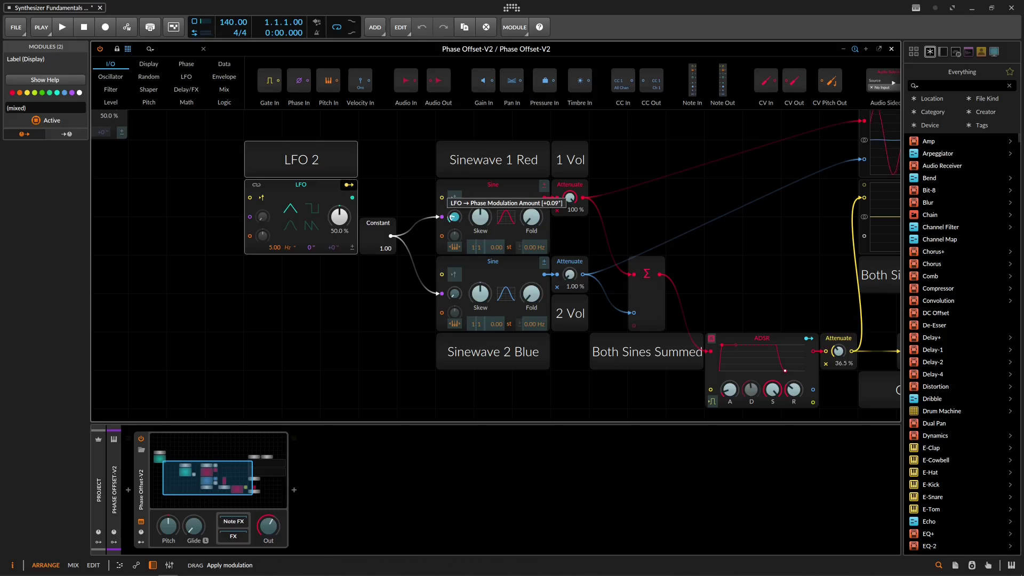
pyautogui.press('z')
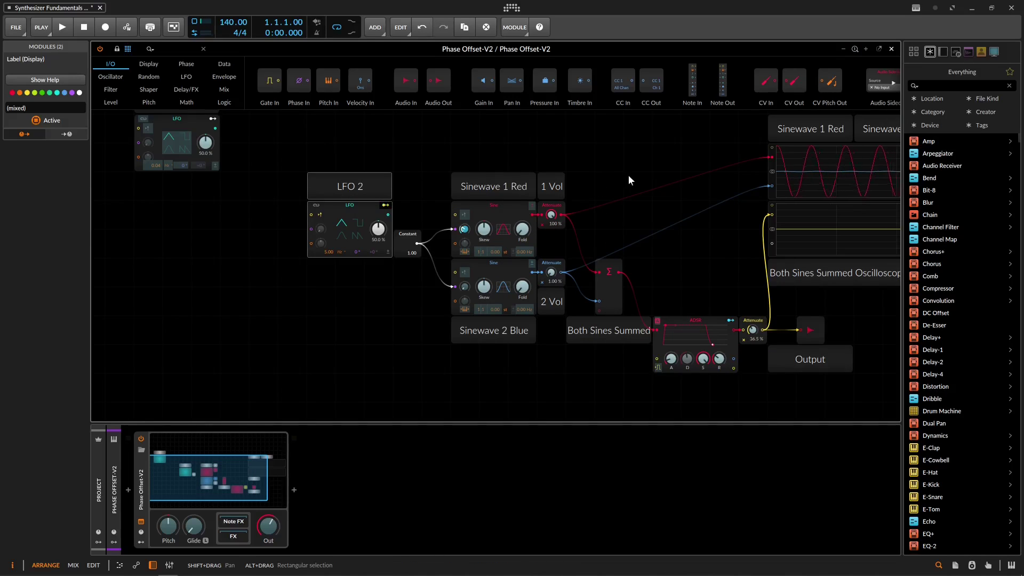
pyautogui.press('a')
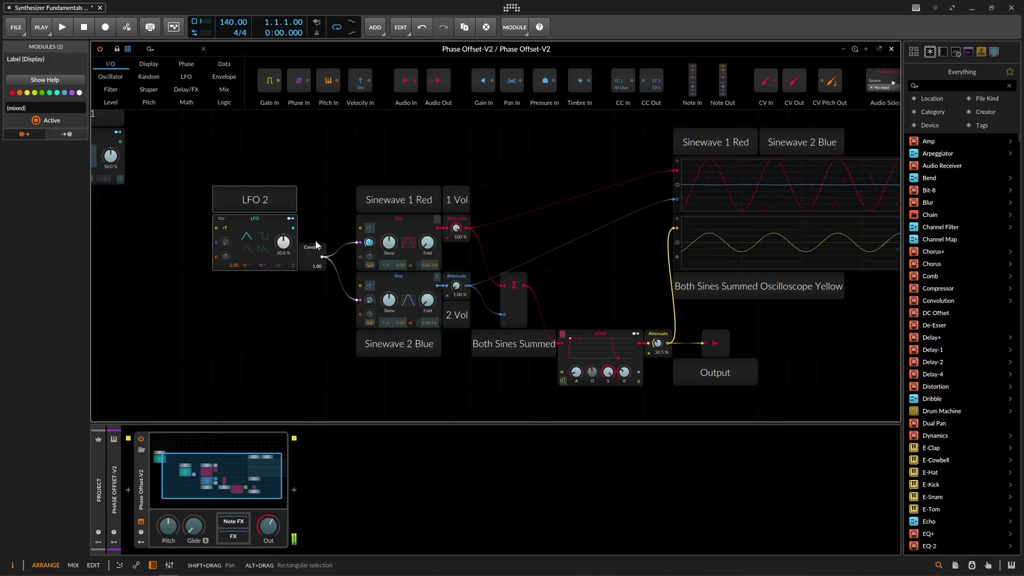
pyautogui.click(247, 249)
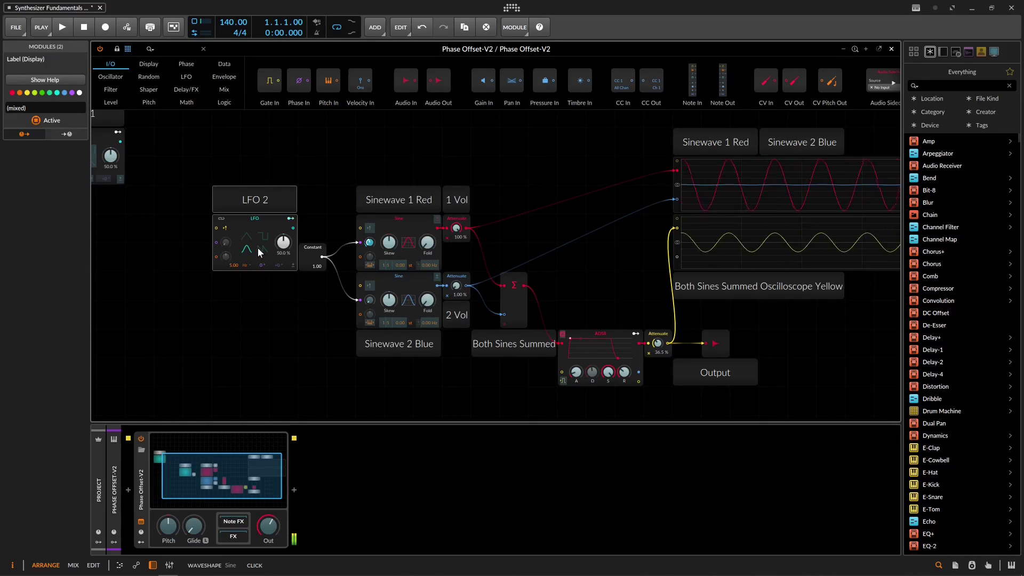
pyautogui.press('Delete')
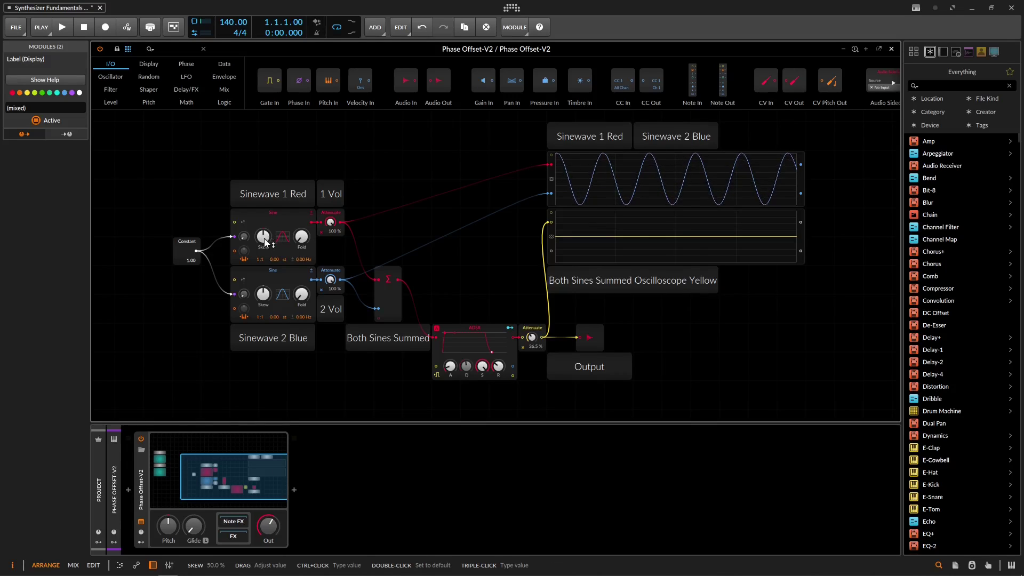
# Set Sinewave 1's skew to 20 % and Fold to 10, then skew Sinewave 2's waveform
pyautogui.moveTo(264, 238); pyautogui.dragTo(263, 278)
pyautogui.moveTo(263, 238); pyautogui.dragTo(264, 240)
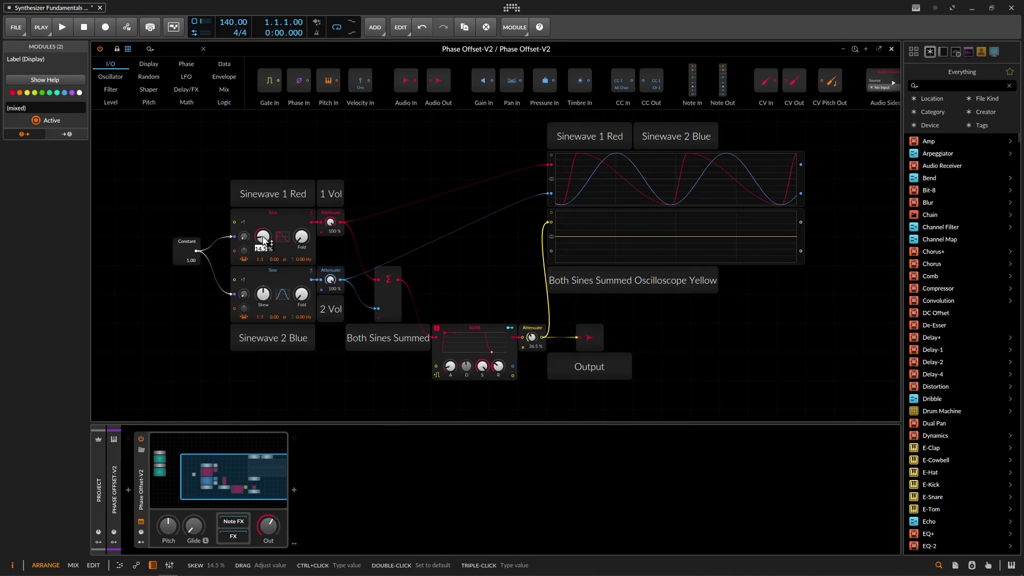
pyautogui.write('20')
pyautogui.press('Return')
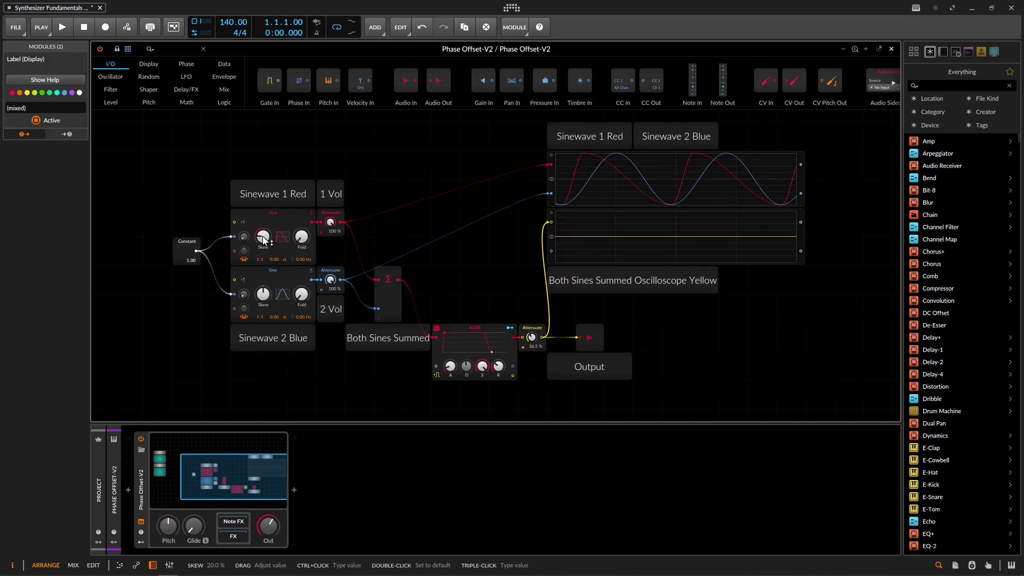
pyautogui.tripleClick(302, 238)
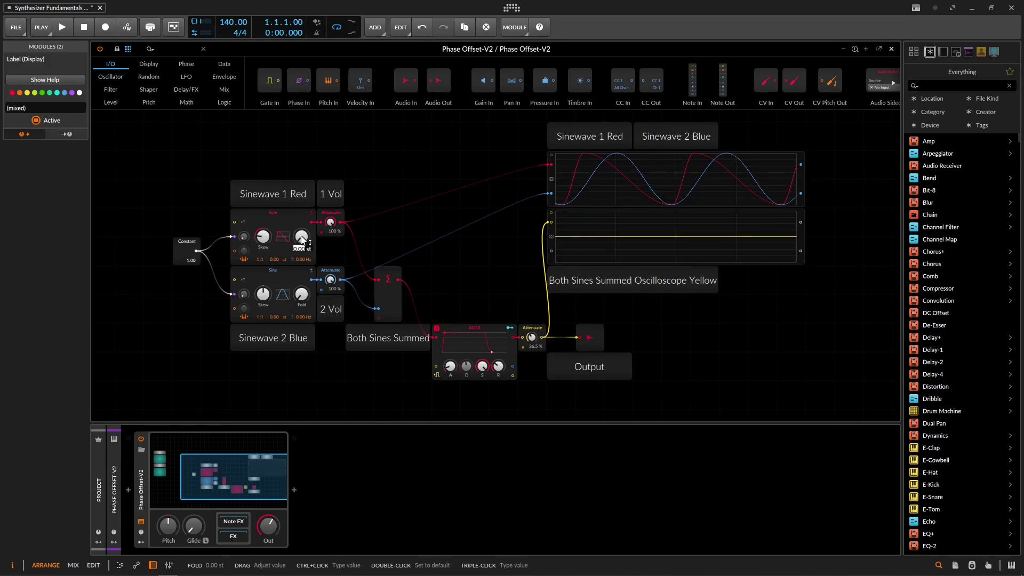
pyautogui.write('10')
pyautogui.press('Return')
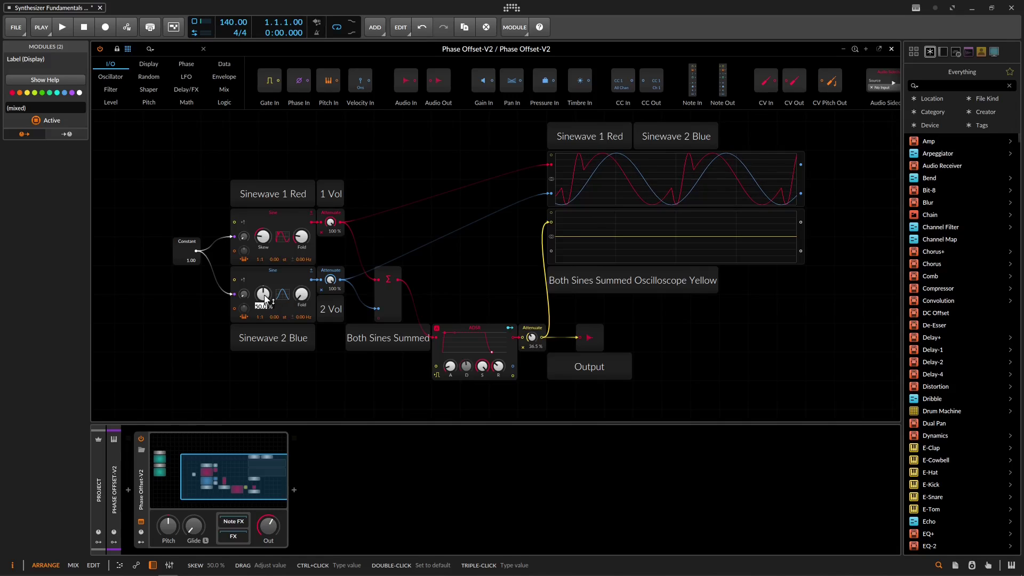
pyautogui.moveTo(264, 296); pyautogui.dragTo(305, 297)
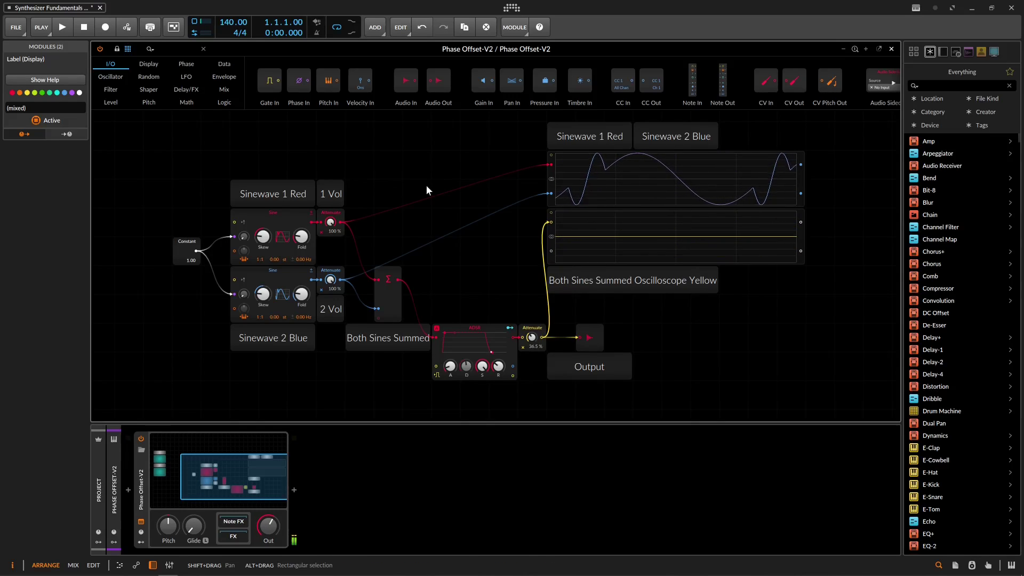
# Move LFO 1 beside the sine oscillators, offset the red sine's phase, and modulate it with LFO 1
pyautogui.scroll(-3, 426, 184)
pyautogui.click(264, 198)
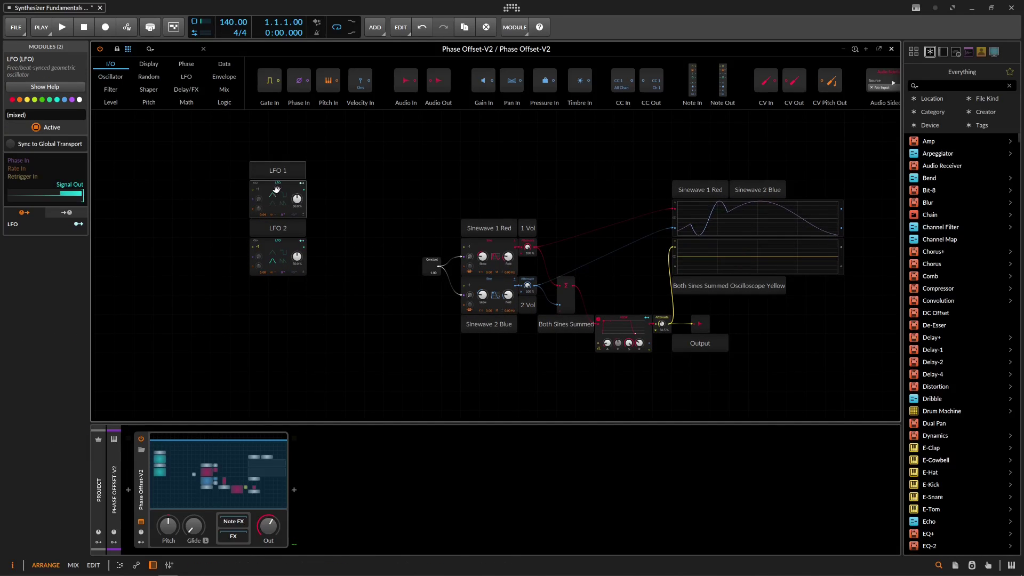
pyautogui.moveTo(278, 179); pyautogui.dragTo(410, 198)
pyautogui.scroll(5, 432, 206)
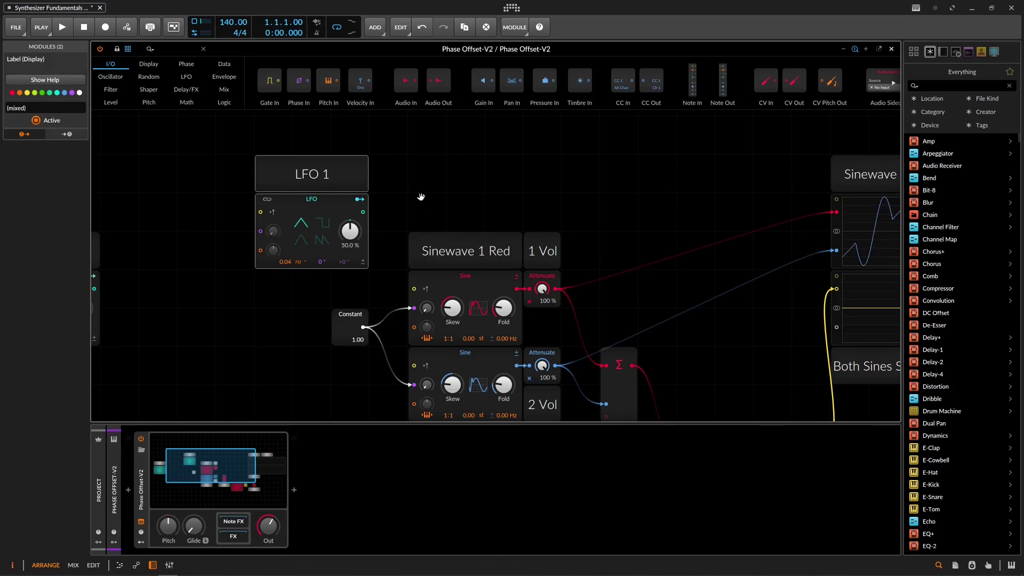
pyautogui.moveTo(418, 201); pyautogui.dragTo(320, 175)
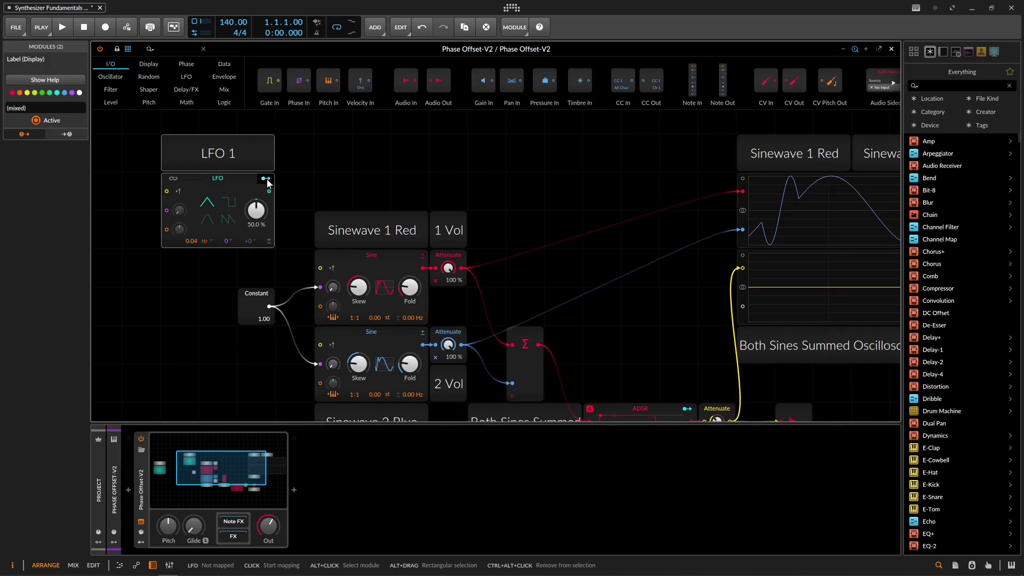
pyautogui.moveTo(332, 288); pyautogui.dragTo(332, 276)
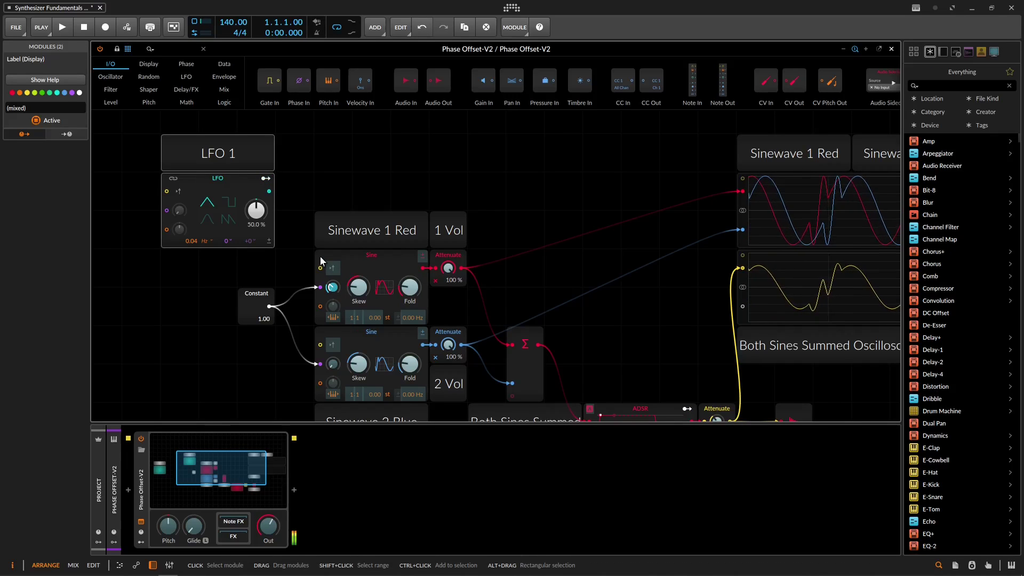
pyautogui.moveTo(332, 286); pyautogui.dragTo(332, 290)
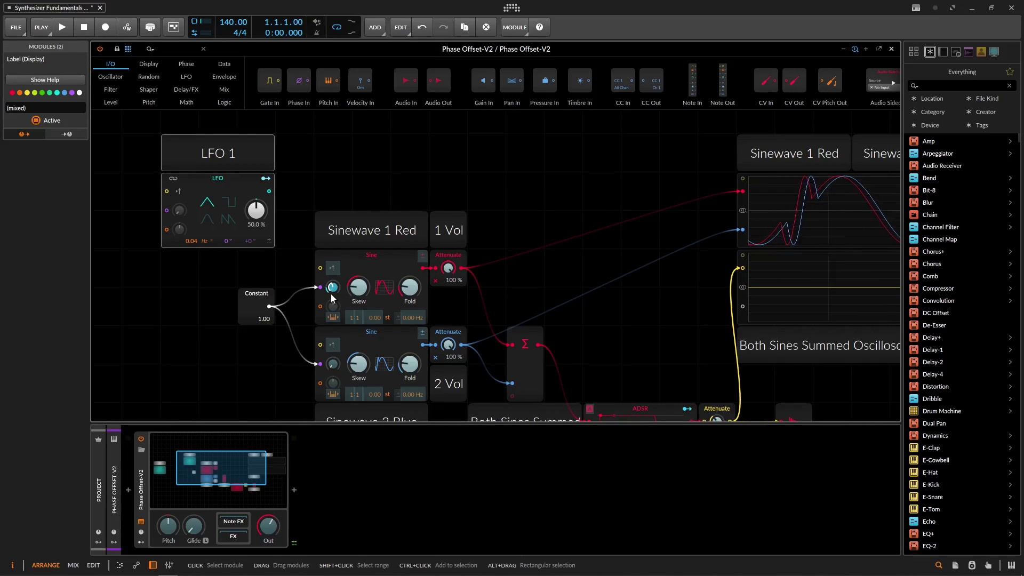
# Switch the Poly Grid from mono to polyphonic with 10 voices
pyautogui.click(179, 306)
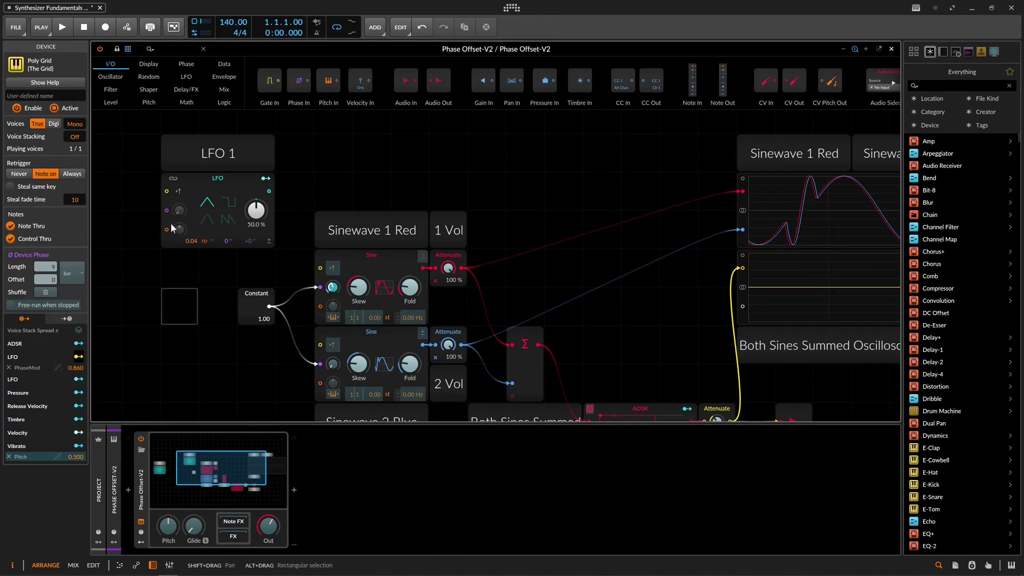
pyautogui.click(77, 125)
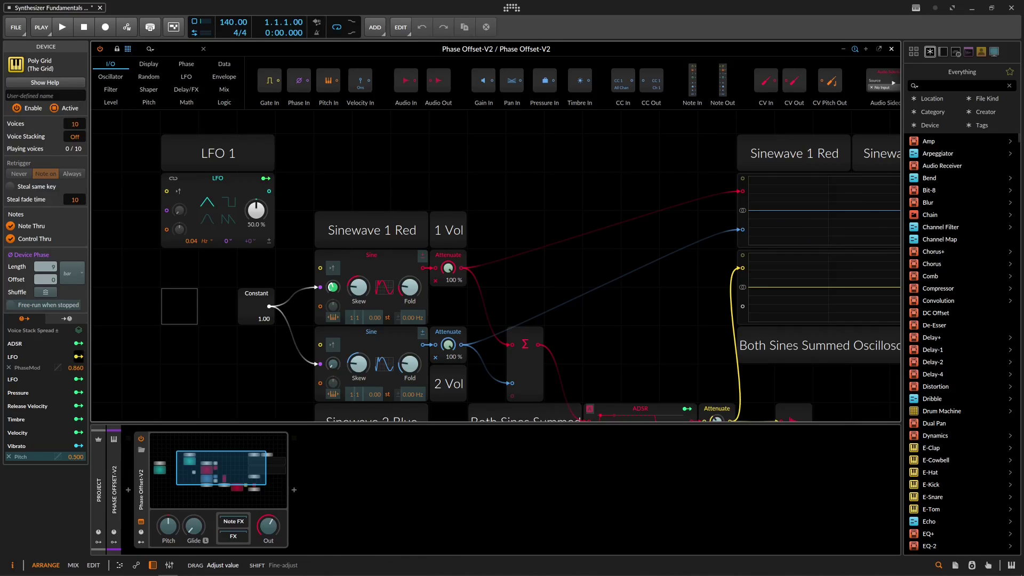
pyautogui.moveTo(77, 125); pyautogui.dragTo(78, 126)
pyautogui.scroll(-3, 487, 230)
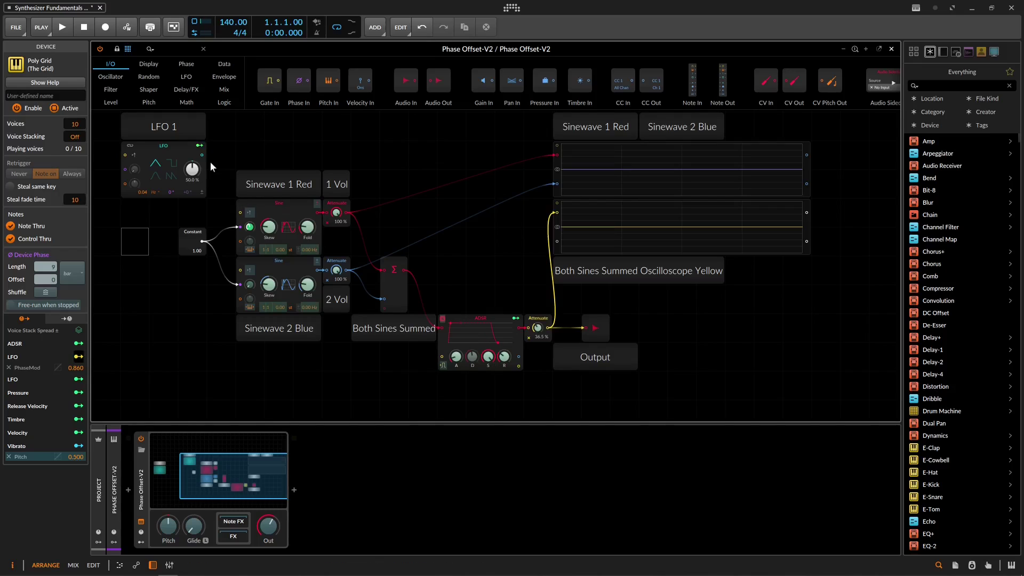
# Toggle LFO mapping, adjust the envelope release, and speed up LFO 1 slightly
pyautogui.click(201, 146)
pyautogui.click(200, 146)
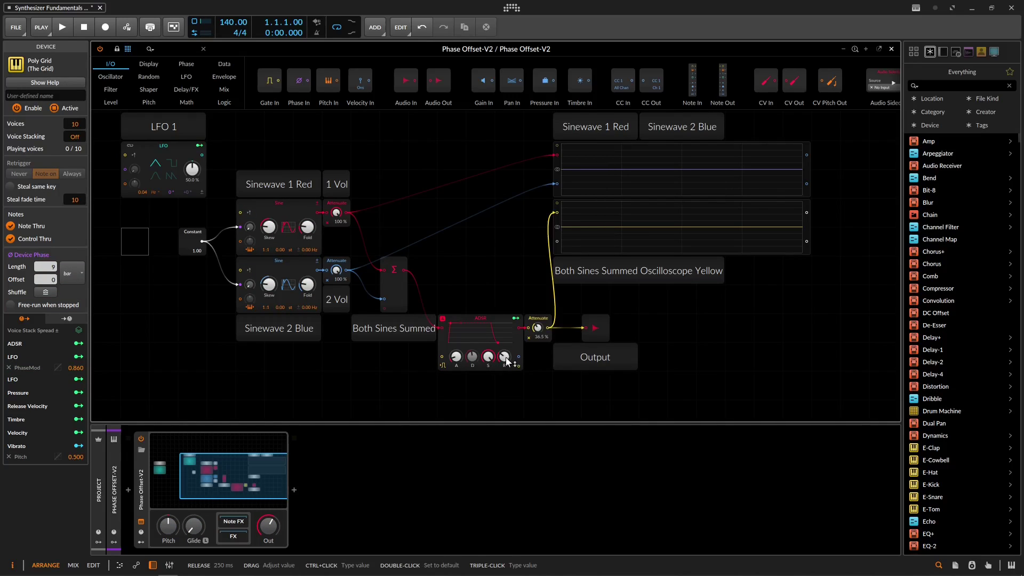
pyautogui.moveTo(505, 357); pyautogui.dragTo(506, 362)
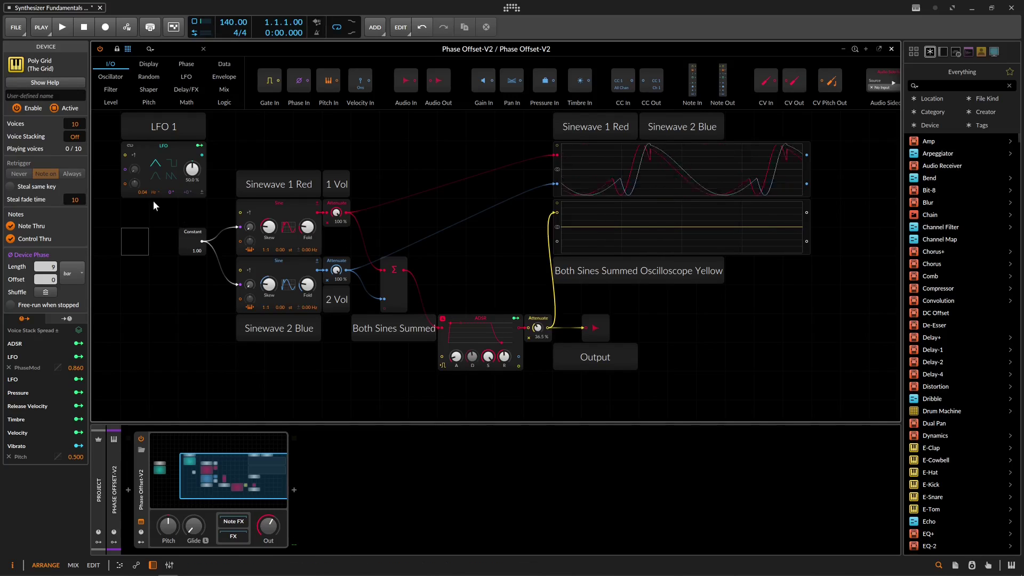
pyautogui.moveTo(145, 192); pyautogui.dragTo(150, 195)
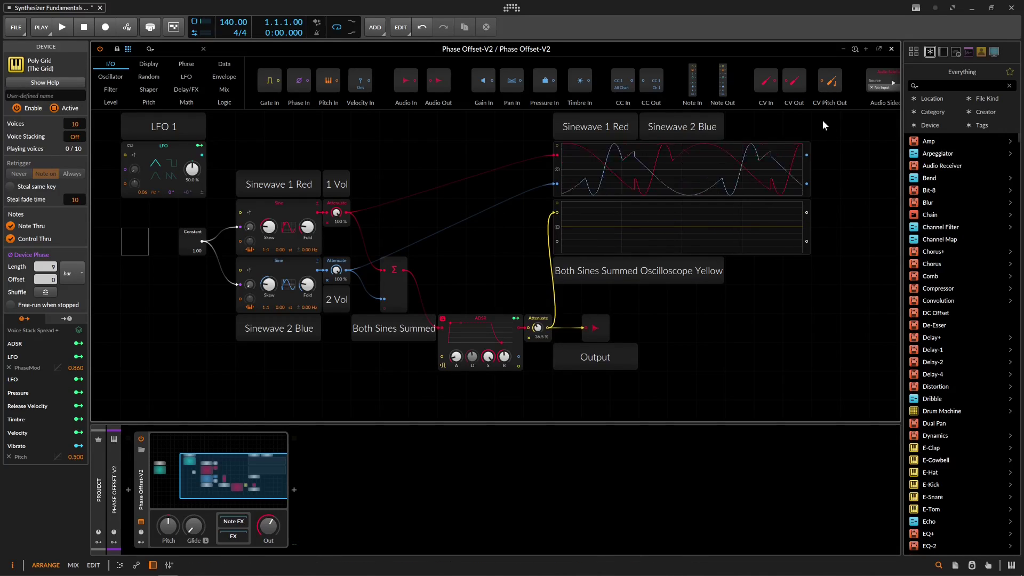
# Shift the output modules right and insert a Low-pass MG filter before the output attenuator
pyautogui.moveTo(822, 120); pyautogui.dragTo(530, 372)
pyautogui.moveTo(546, 325); pyautogui.dragTo(575, 325)
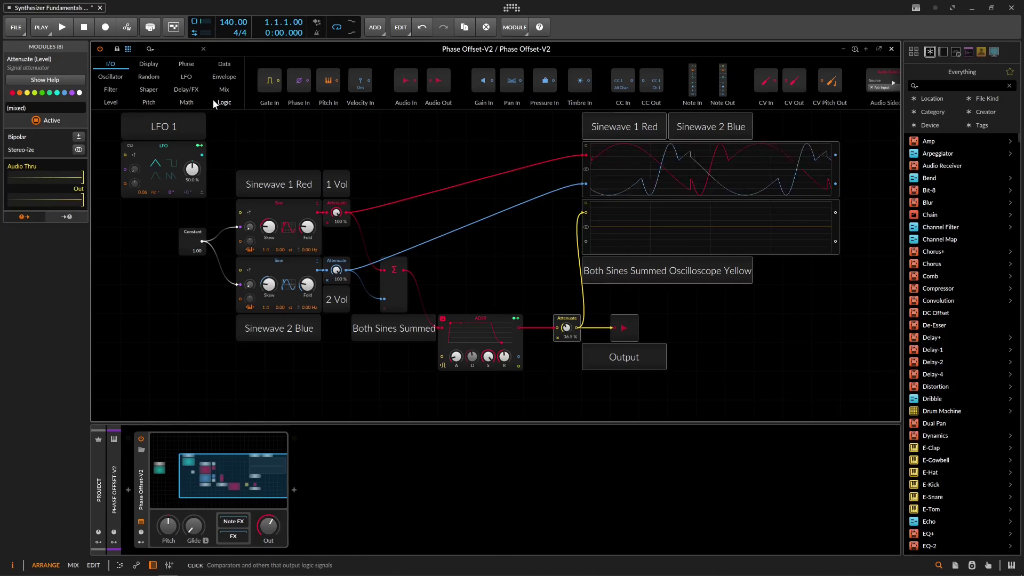
pyautogui.click(111, 90)
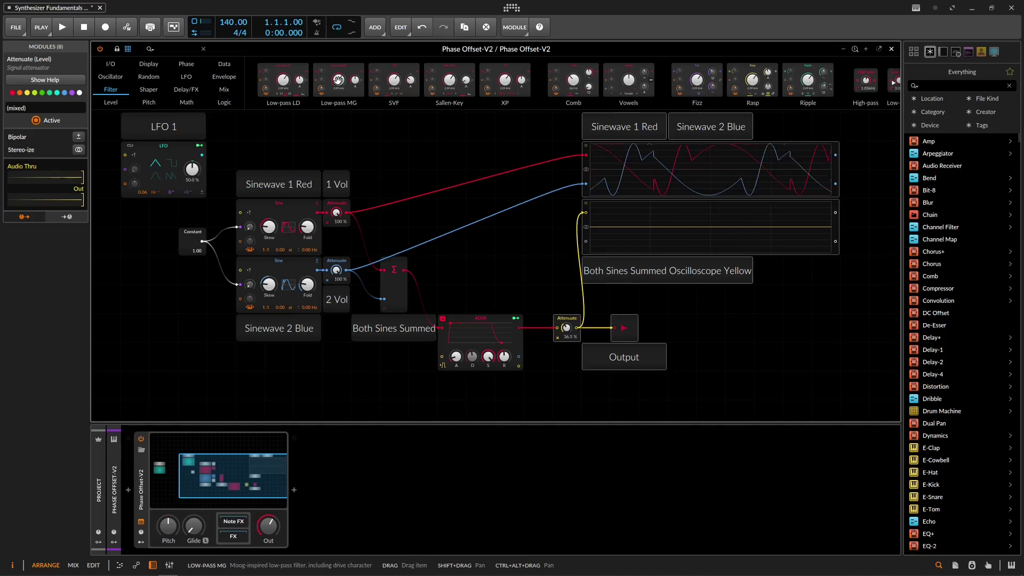
pyautogui.moveTo(338, 79); pyautogui.dragTo(566, 357)
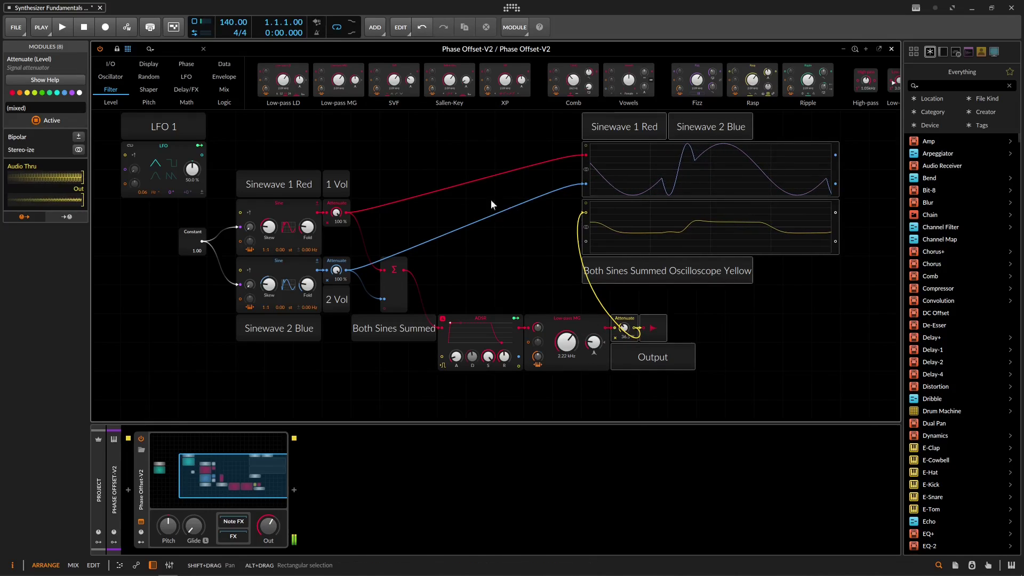
# Add an ADSR modulating the filter, raise output level to about 44 %, and lower cutoff to 453 Hz
pyautogui.click(233, 78)
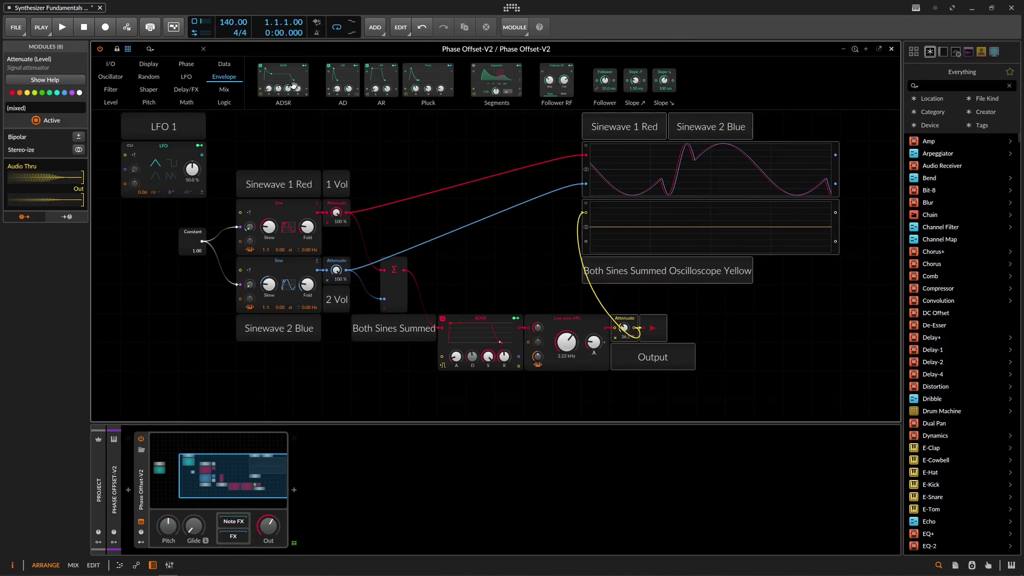
pyautogui.doubleClick(565, 377)
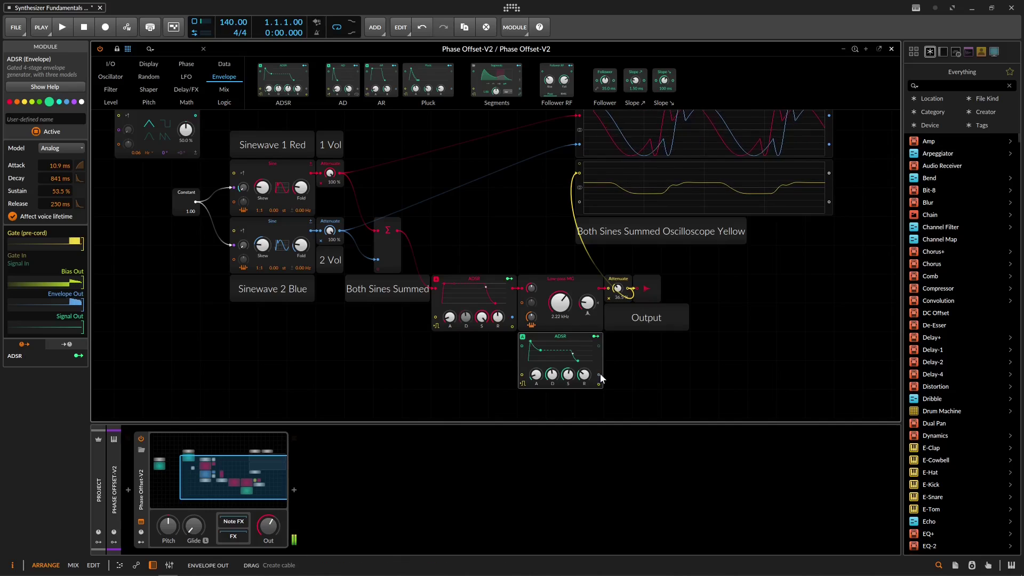
pyautogui.moveTo(599, 383)
pyautogui.mouseDown()
pyautogui.moveTo(521, 303)
pyautogui.moveTo(577, 310)
pyautogui.mouseUp()
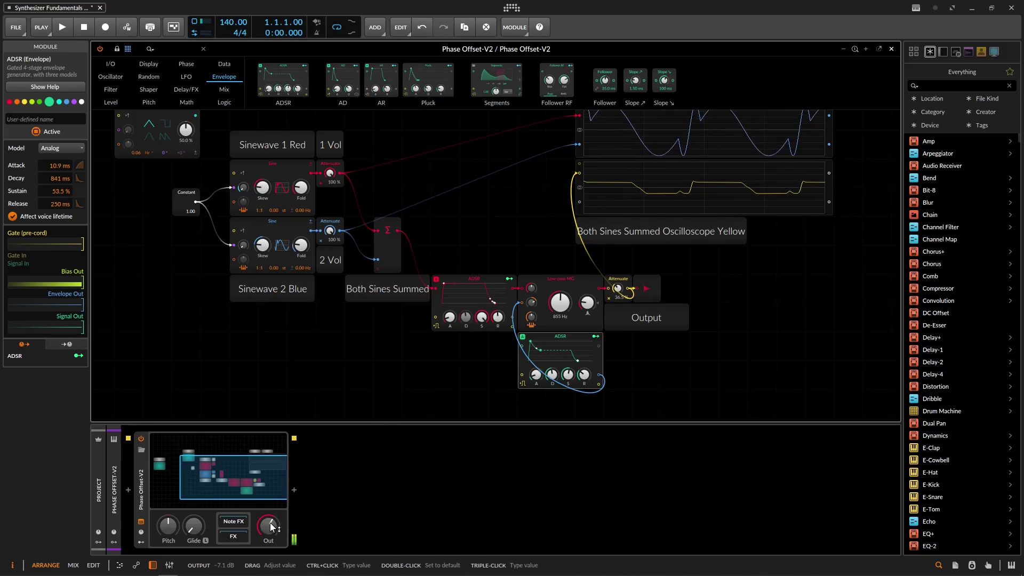
pyautogui.moveTo(627, 287); pyautogui.dragTo(626, 273)
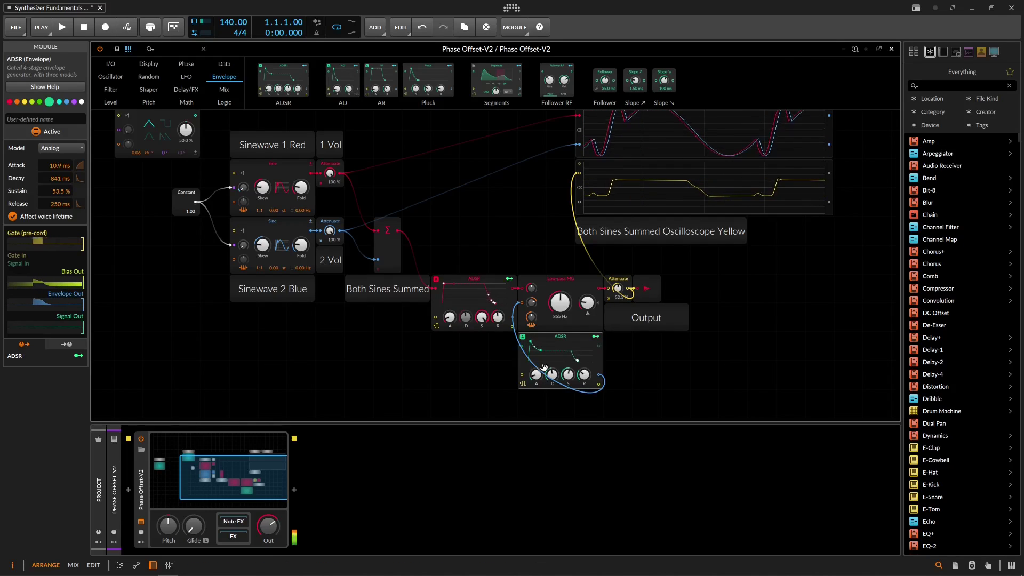
pyautogui.moveTo(559, 302); pyautogui.dragTo(560, 318)
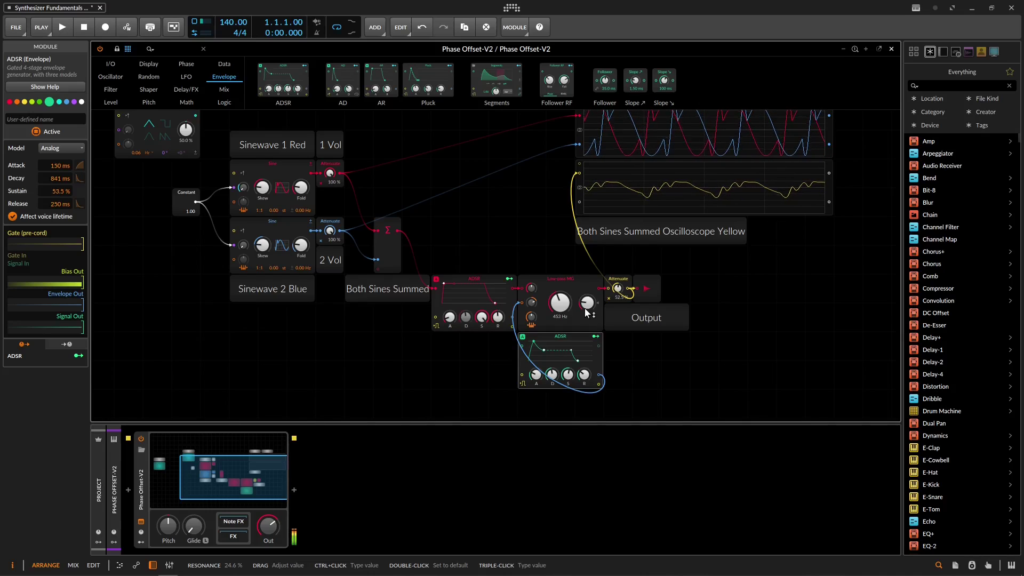
# Add a Delay+ effect after the Phase Offset-V2 grid device
pyautogui.click(294, 490)
pyautogui.write('elay')
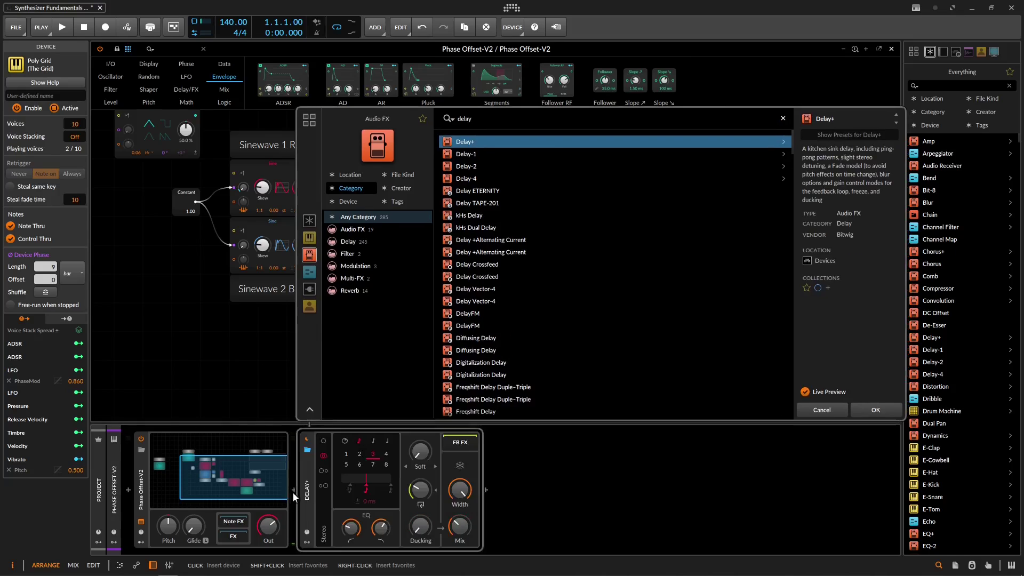
pyautogui.press('Return')
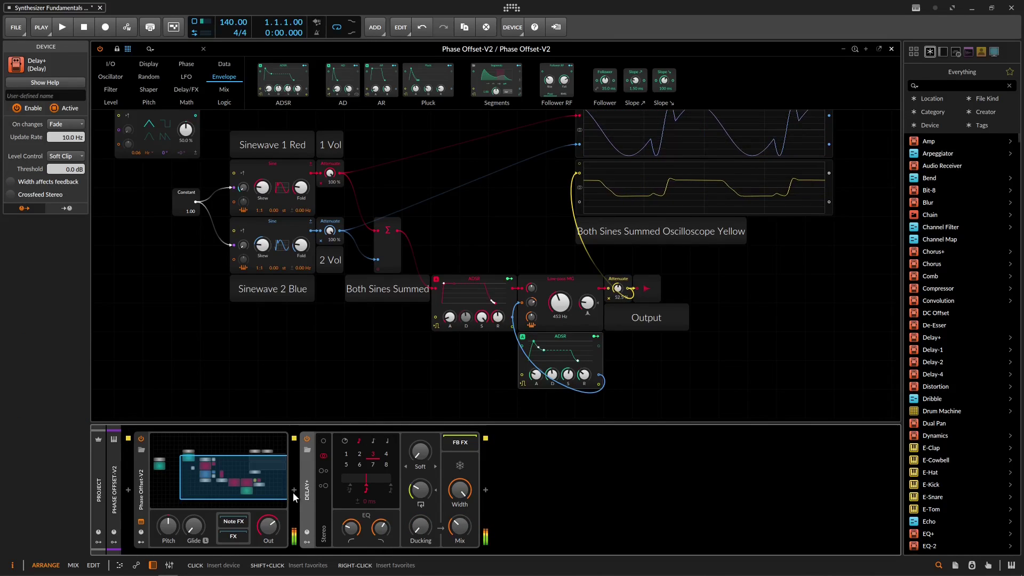
# Add a Reverb effect after Delay+
pyautogui.click(486, 490)
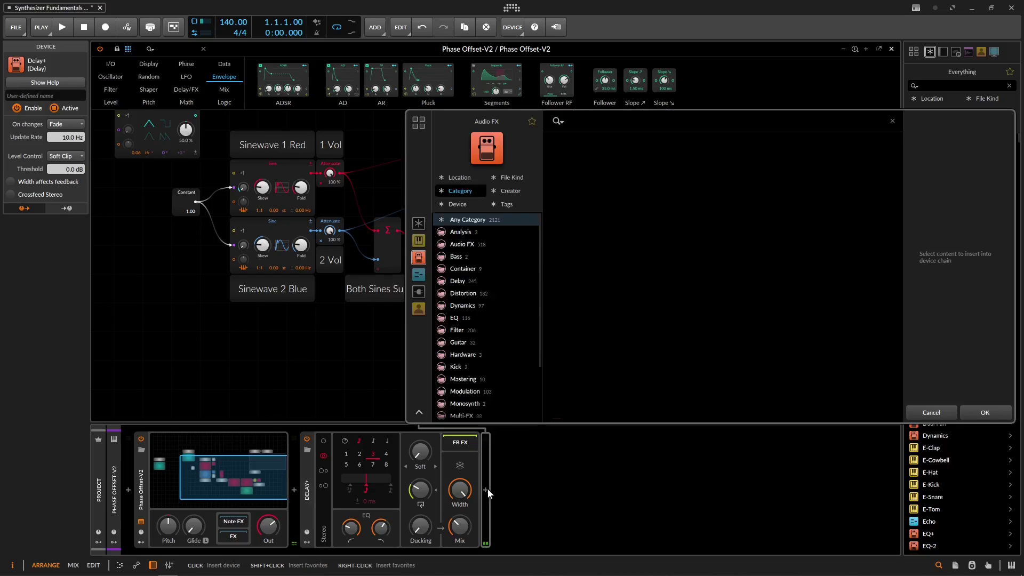
pyautogui.write('reverb')
pyautogui.press('Return')
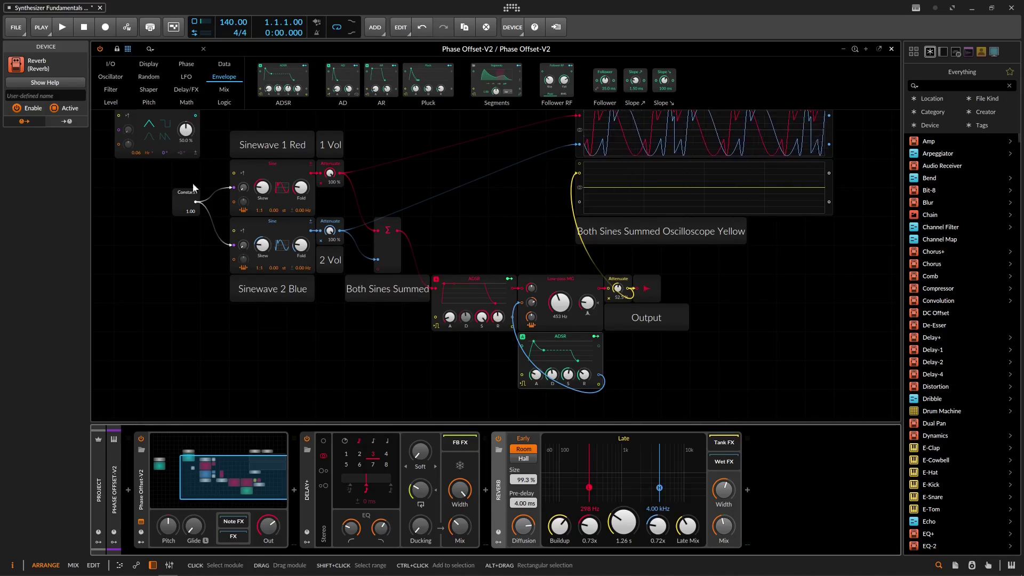
# Search 'chor' in the device browser and add Chorus+ after the Phase Offset-V2 grid
pyautogui.click(300, 491)
pyautogui.write('chor')
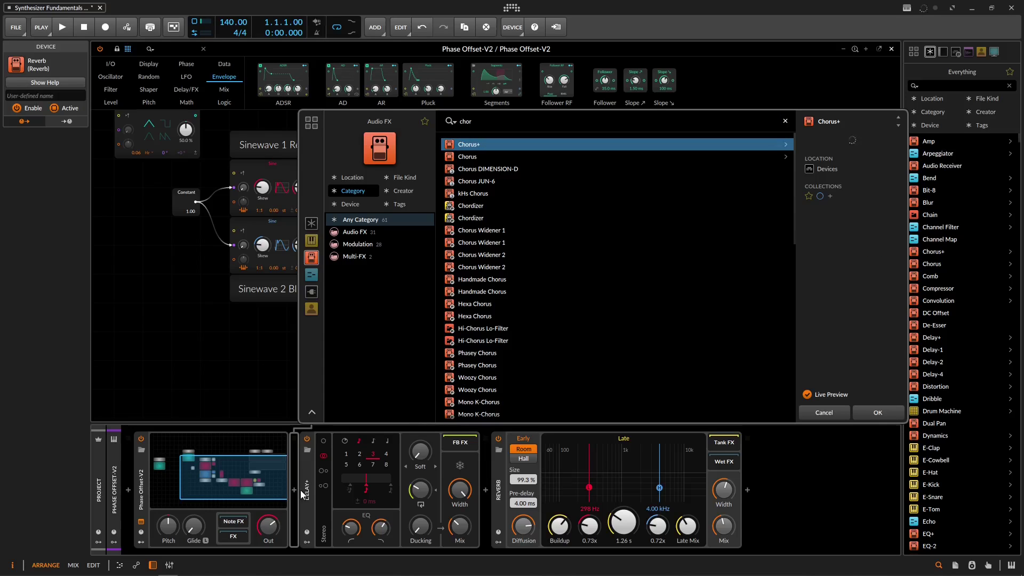
pyautogui.press('Return')
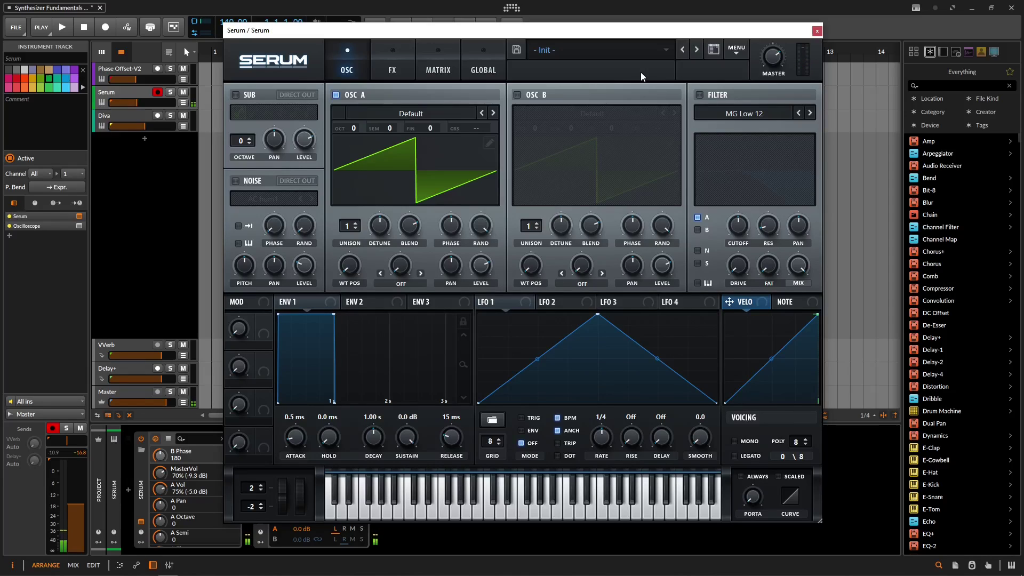
# Enable Serum's oscillator B, reset its phase to 180 degrees, and route LFO 1 to modulate that phase
pyautogui.click(517, 95)
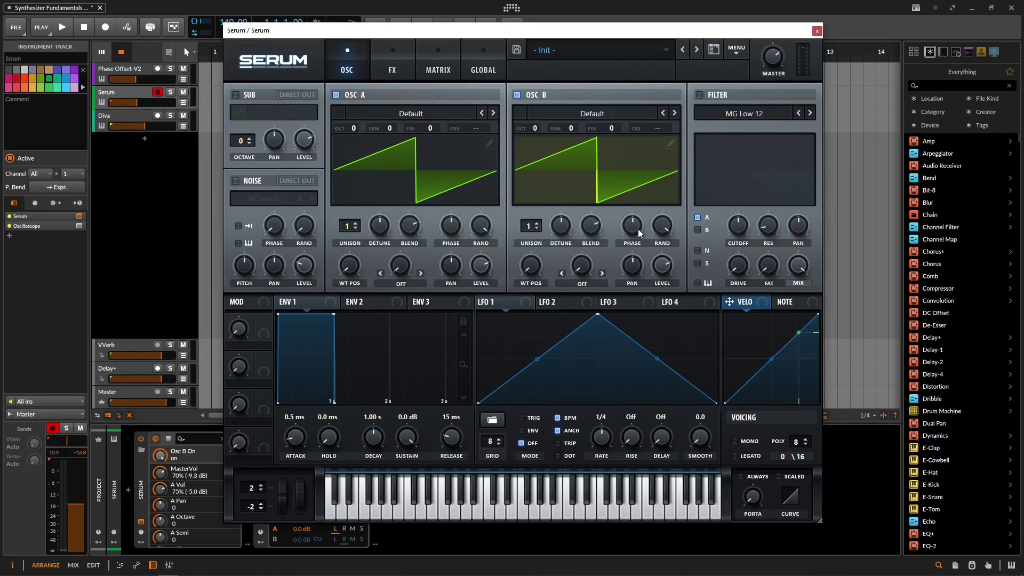
pyautogui.moveTo(640, 233)
pyautogui.mouseDown()
pyautogui.moveTo(638, 269)
pyautogui.moveTo(634, 201)
pyautogui.moveTo(627, 256)
pyautogui.moveTo(627, 236)
pyautogui.mouseUp()
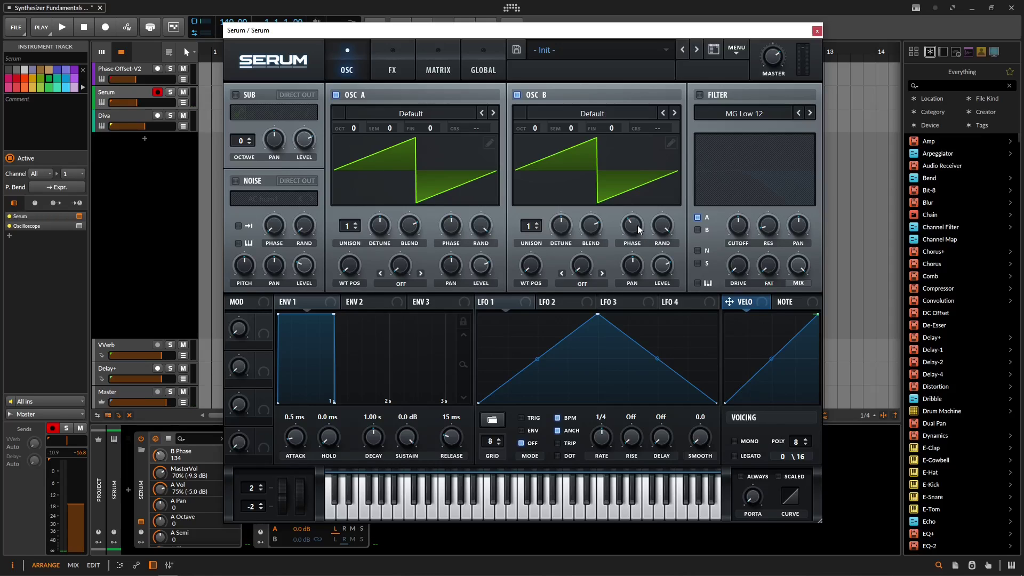
pyautogui.doubleClick(640, 229)
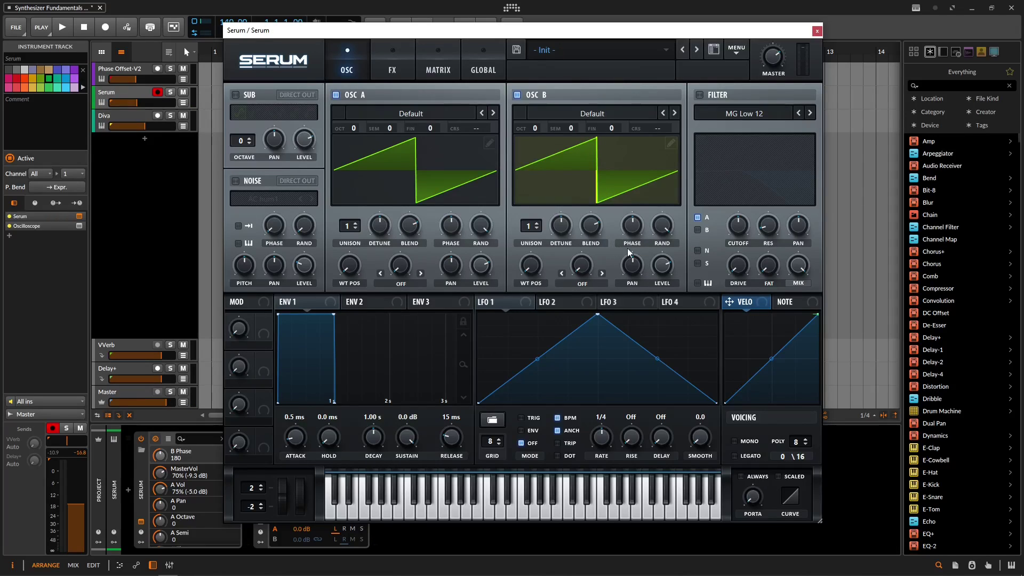
pyautogui.moveTo(510, 304); pyautogui.dragTo(638, 230)
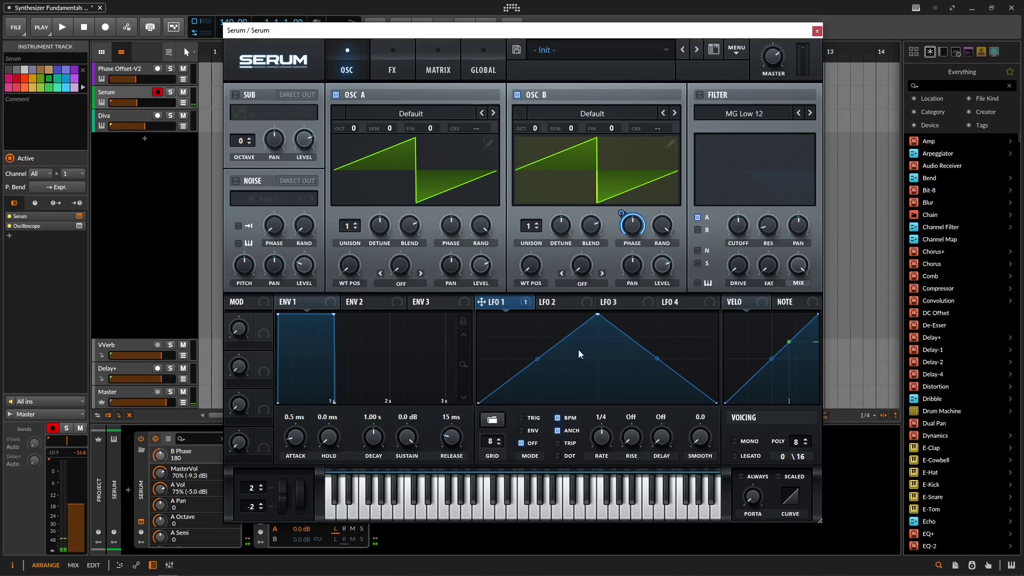
# Take LFO 1 off BPM sync at about 0.3 Hz and set Env 1 release to 494 ms
pyautogui.click(557, 418)
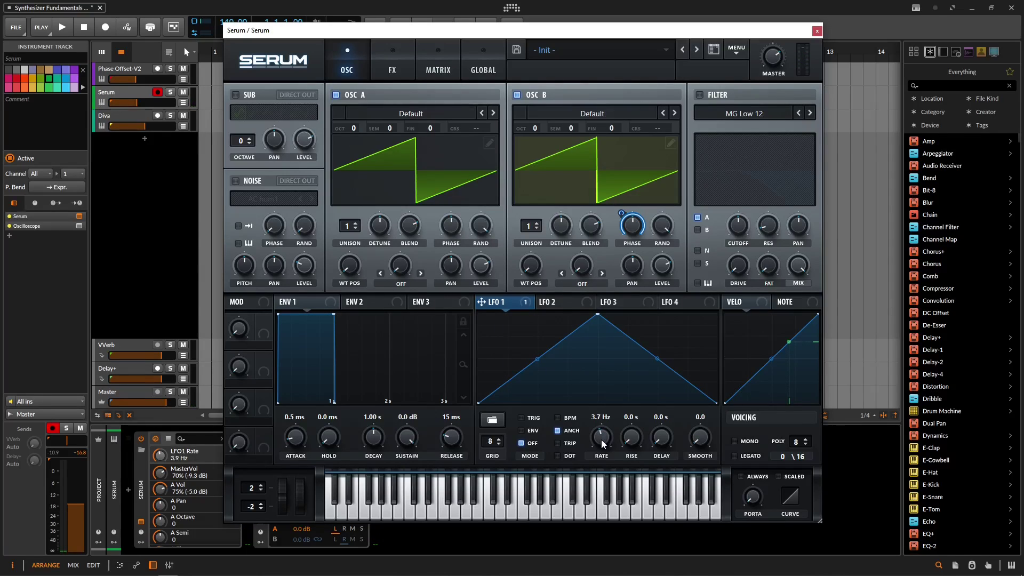
pyautogui.moveTo(601, 447); pyautogui.dragTo(603, 465)
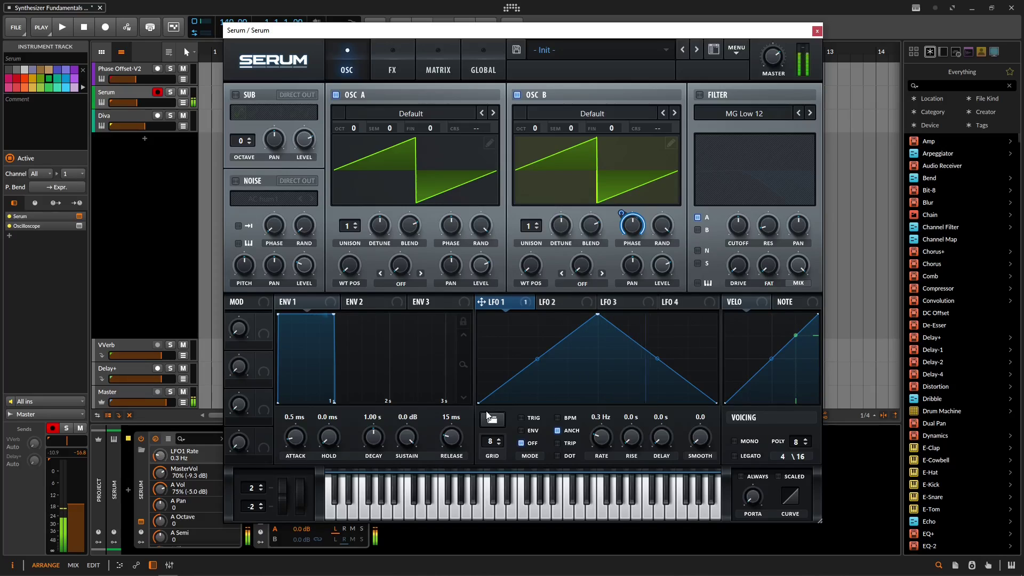
pyautogui.moveTo(452, 443); pyautogui.dragTo(454, 428)
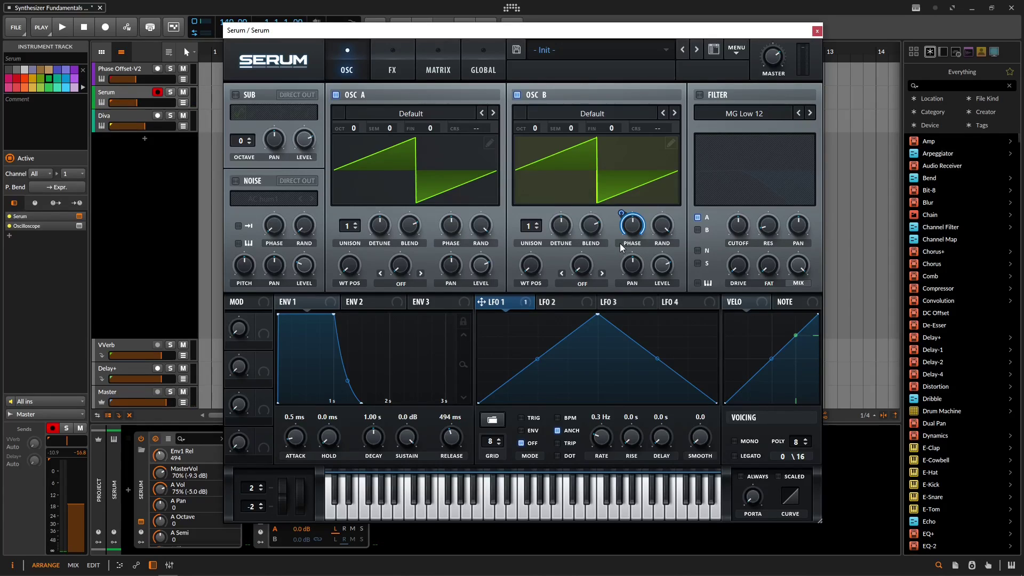
# Turn on the MG Low 12 filter for oscillators A and B, raise its cutoff, and add LFO 1 modulation
pyautogui.click(699, 95)
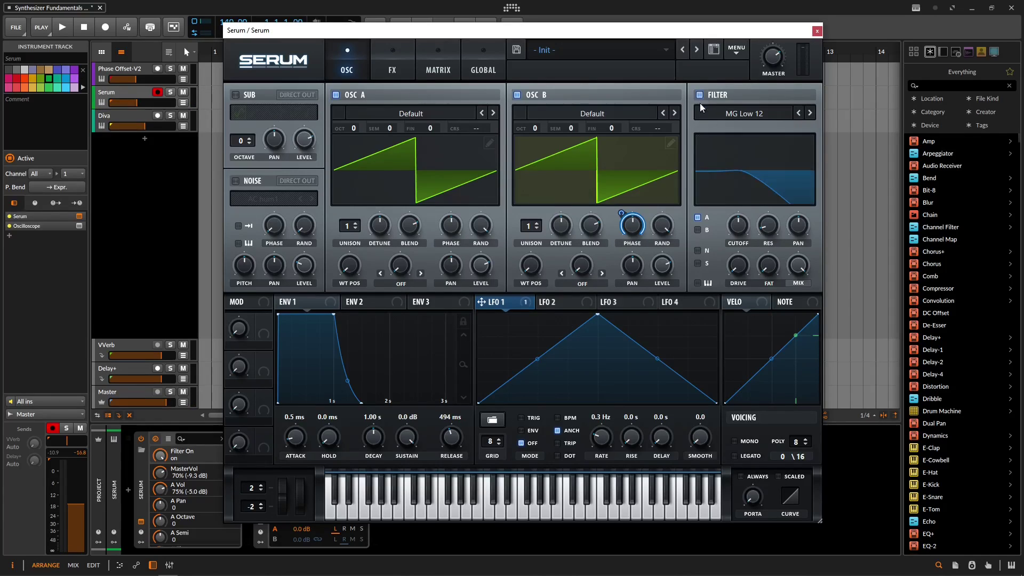
pyautogui.click(697, 230)
pyautogui.moveTo(738, 229)
pyautogui.mouseDown()
pyautogui.moveTo(735, 207)
pyautogui.moveTo(732, 227)
pyautogui.mouseUp()
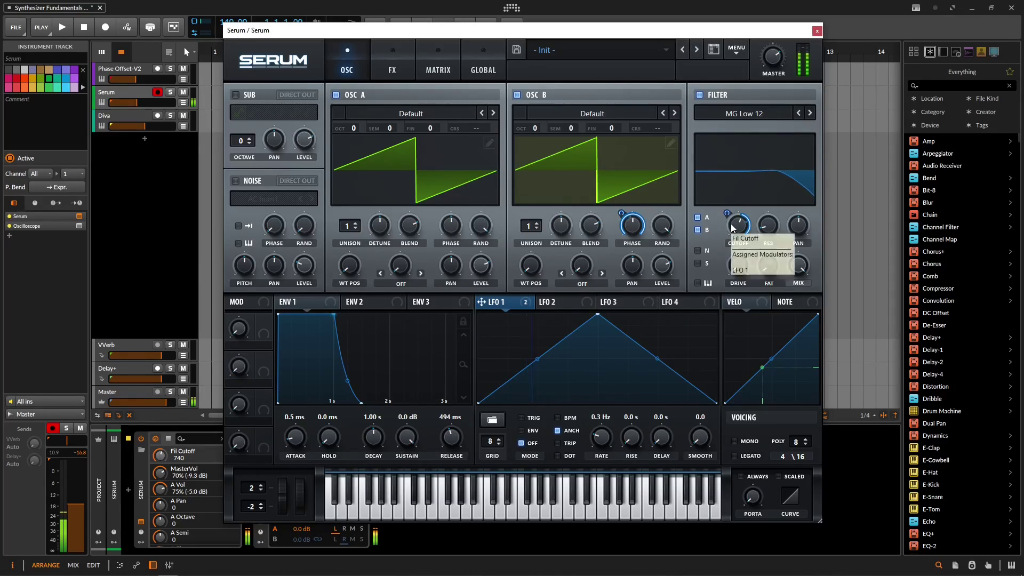
pyautogui.moveTo(732, 226); pyautogui.dragTo(729, 231)
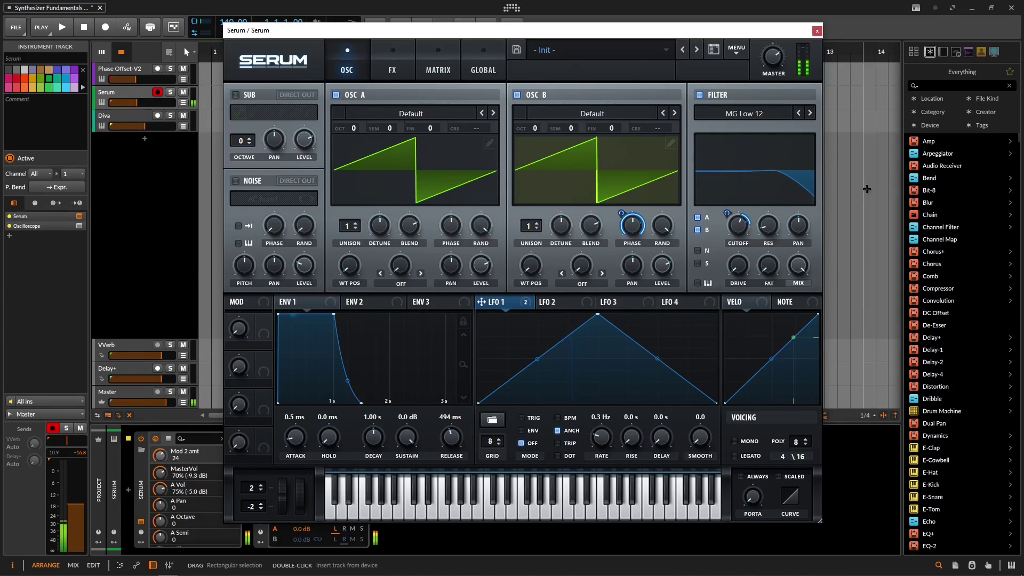
# Close Serum and insert Delay+ after the Oscilloscope on the Serum track
pyautogui.click(817, 31)
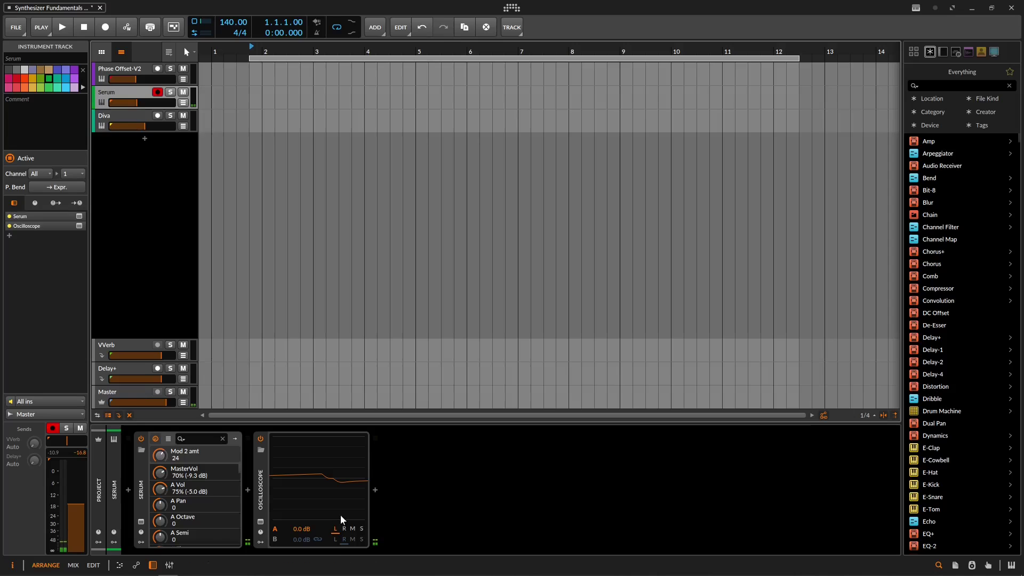
pyautogui.click(378, 491)
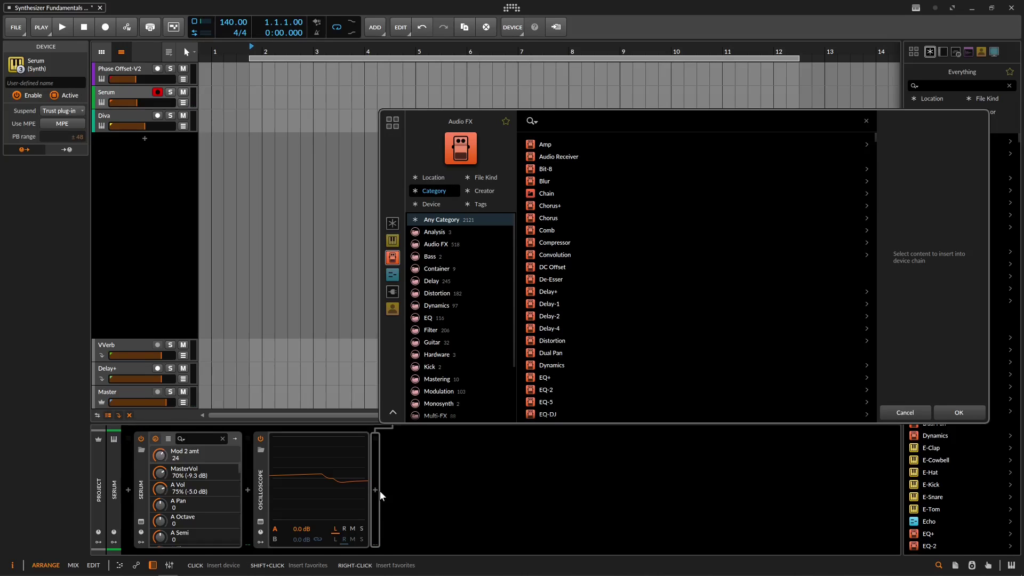
pyautogui.write('delayu')
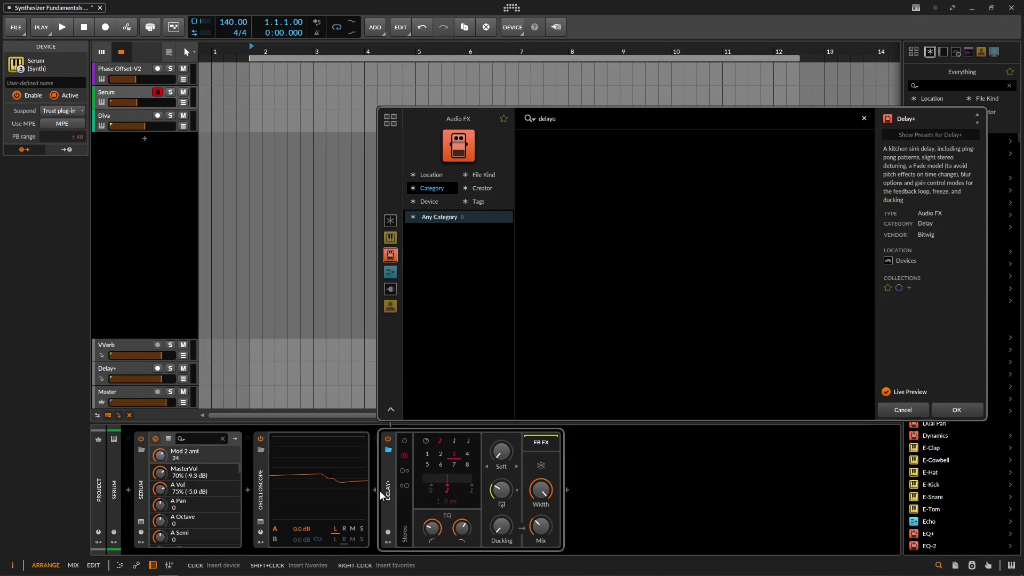
pyautogui.press('Return')
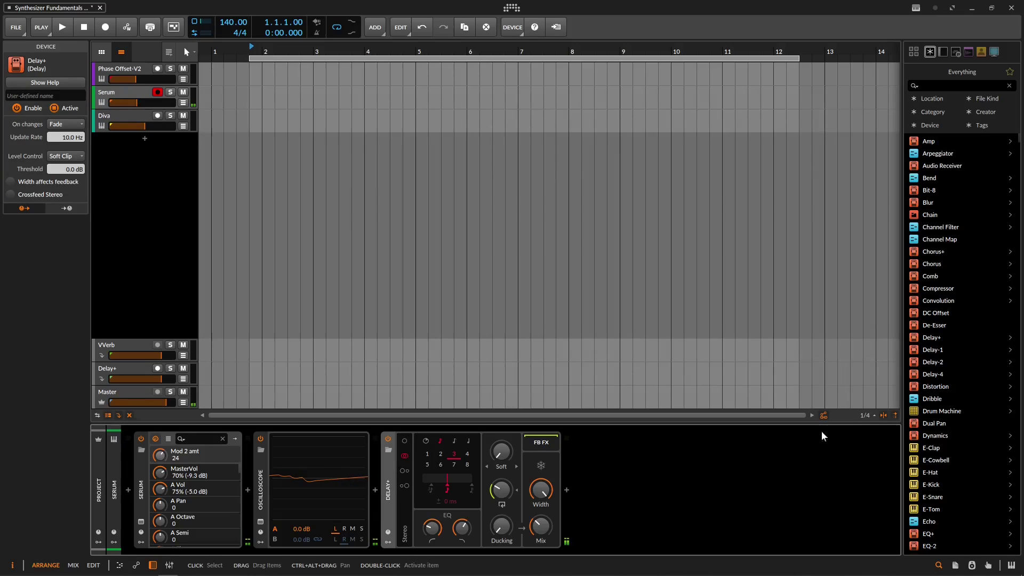
# Insert Chorus+ after Delay+ and show the Serum track's send settings
pyautogui.click(566, 489)
pyautogui.write('chor')
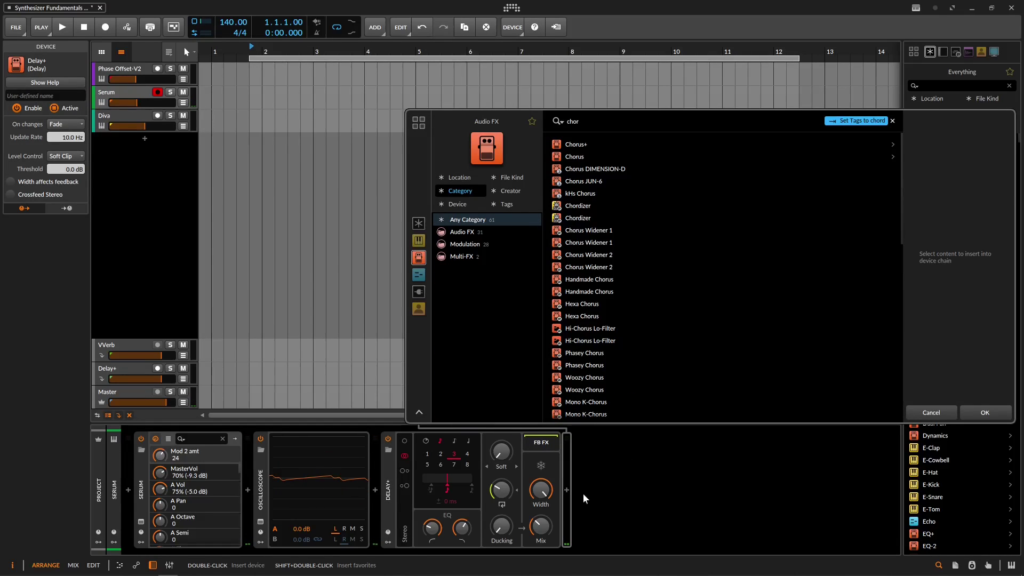
pyautogui.press('Return')
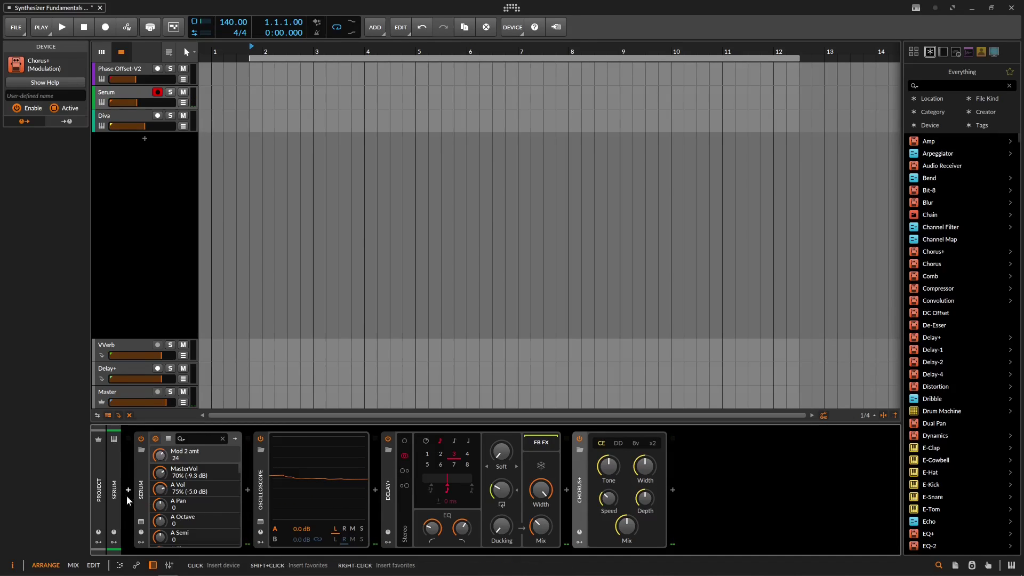
pyautogui.click(114, 488)
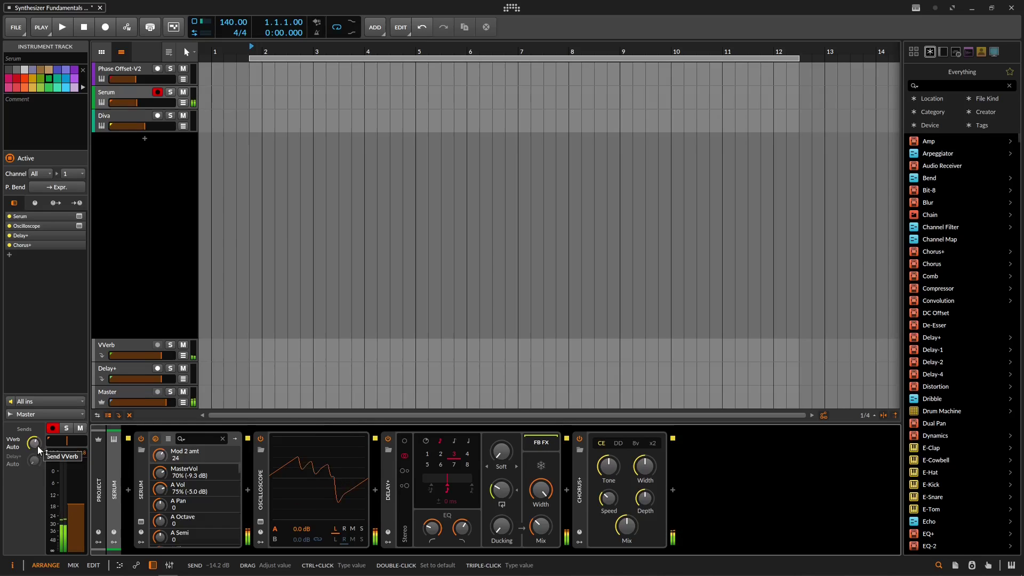
# Raise the VVerb send to -8.9 dB and cut Serum's LFO 1 cutoff modulation from 24 to 20
pyautogui.moveTo(40, 452); pyautogui.dragTo(39, 436)
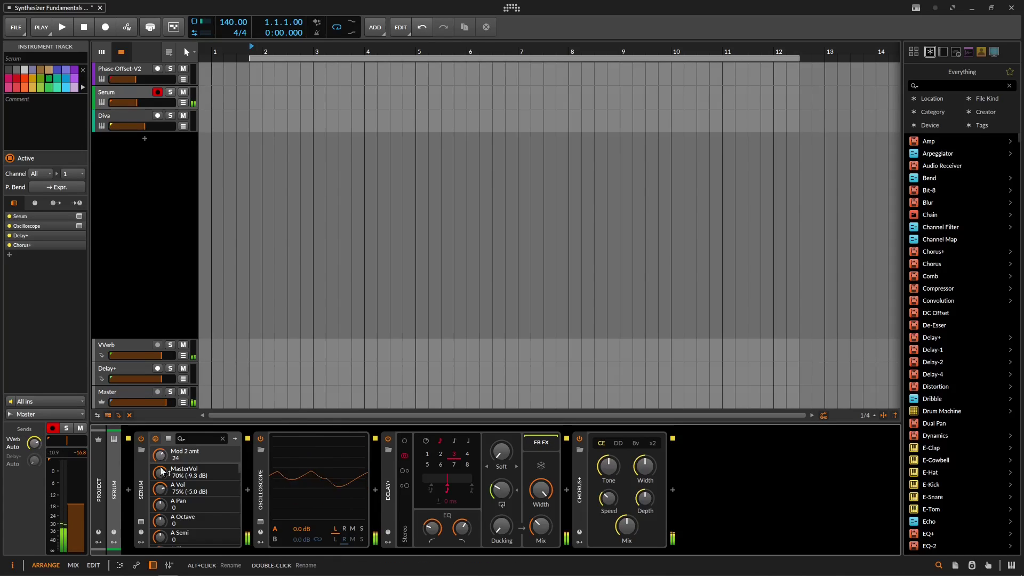
pyautogui.click(141, 522)
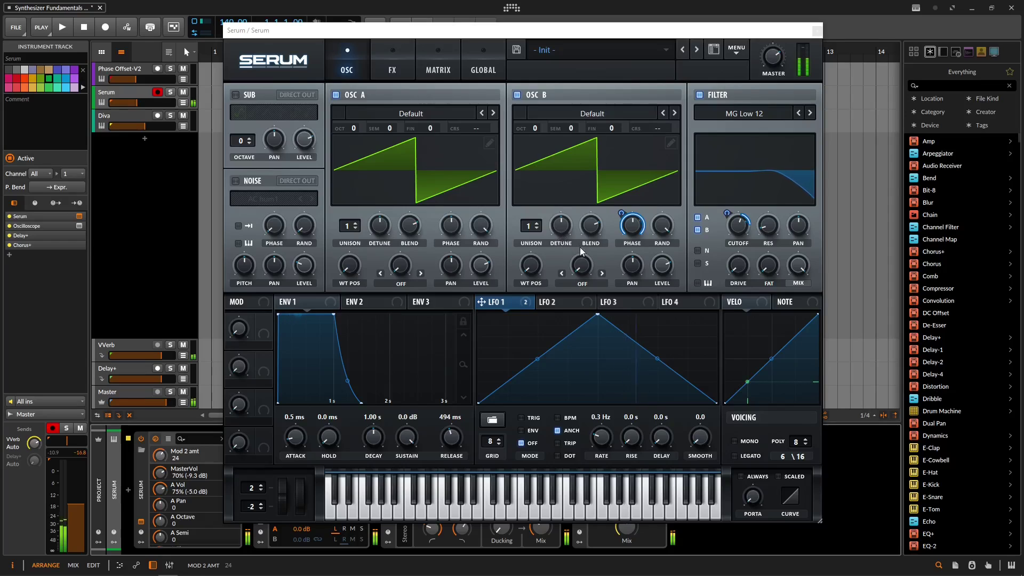
pyautogui.moveTo(727, 219); pyautogui.dragTo(726, 227)
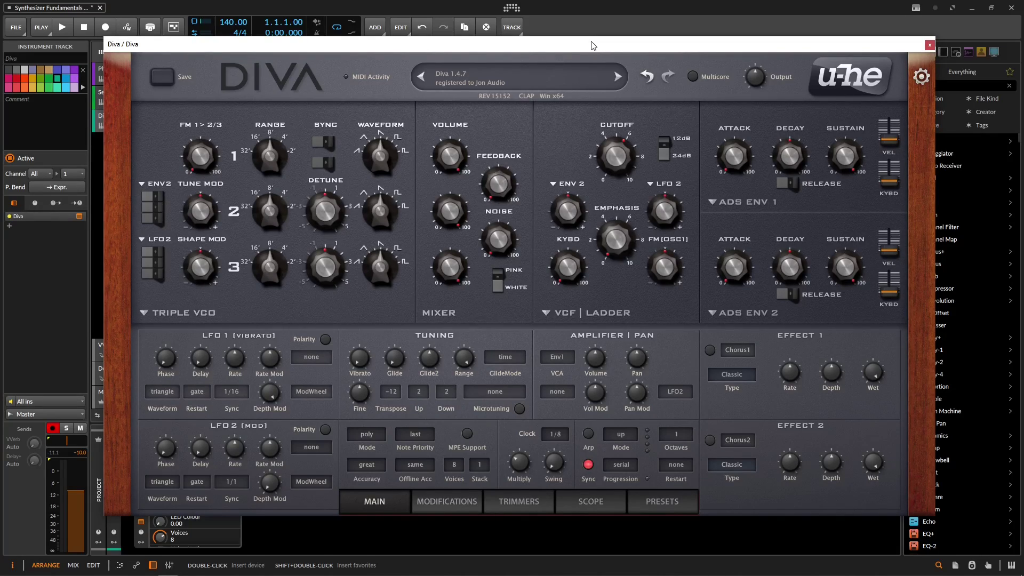
# Load Diva's init preset, open the cutoff fully, lower the output, and show the Trimmers page
pyautogui.click(518, 84)
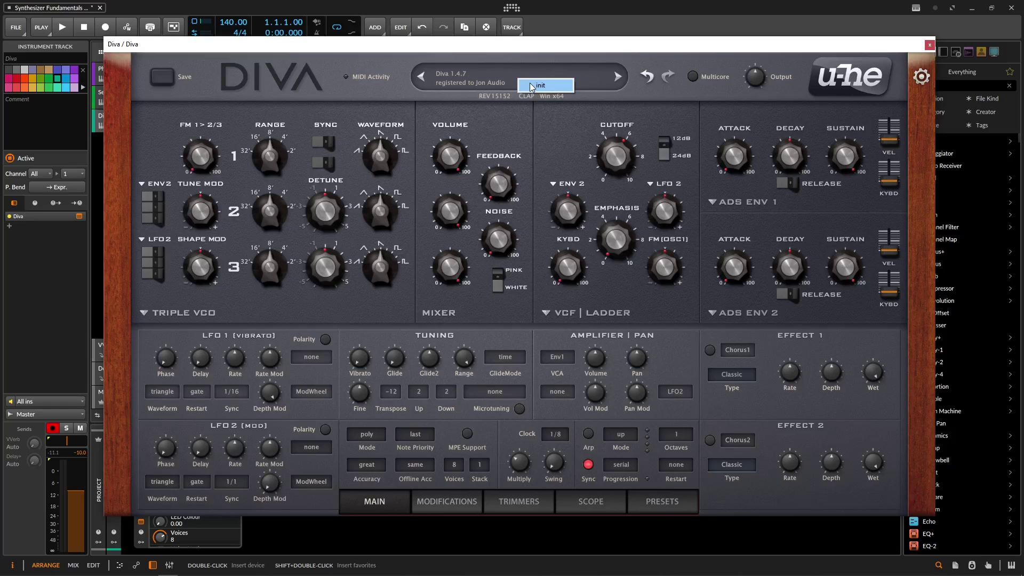
pyautogui.click(531, 86)
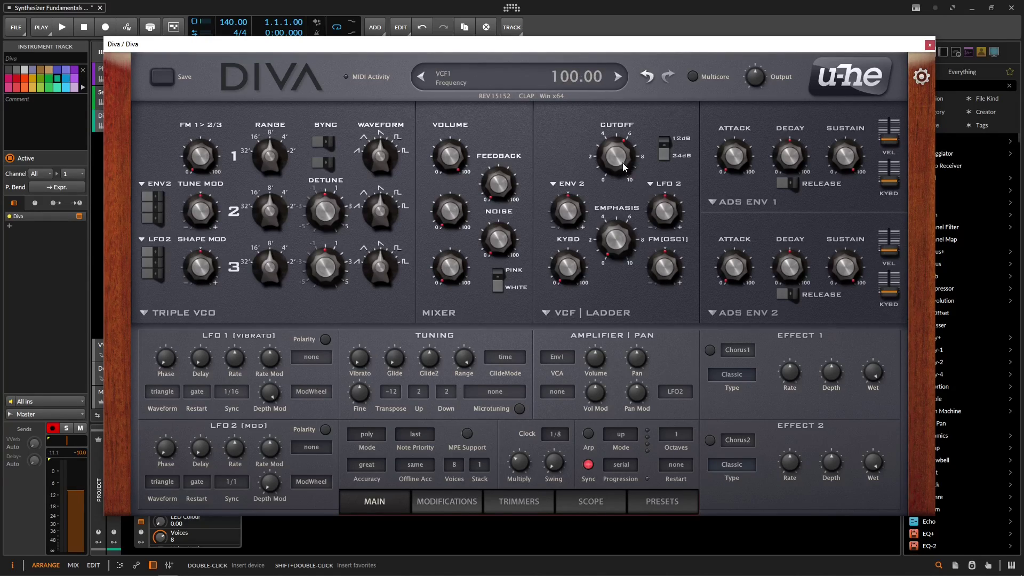
pyautogui.moveTo(616, 157); pyautogui.dragTo(621, 51)
pyautogui.moveTo(756, 78); pyautogui.dragTo(757, 90)
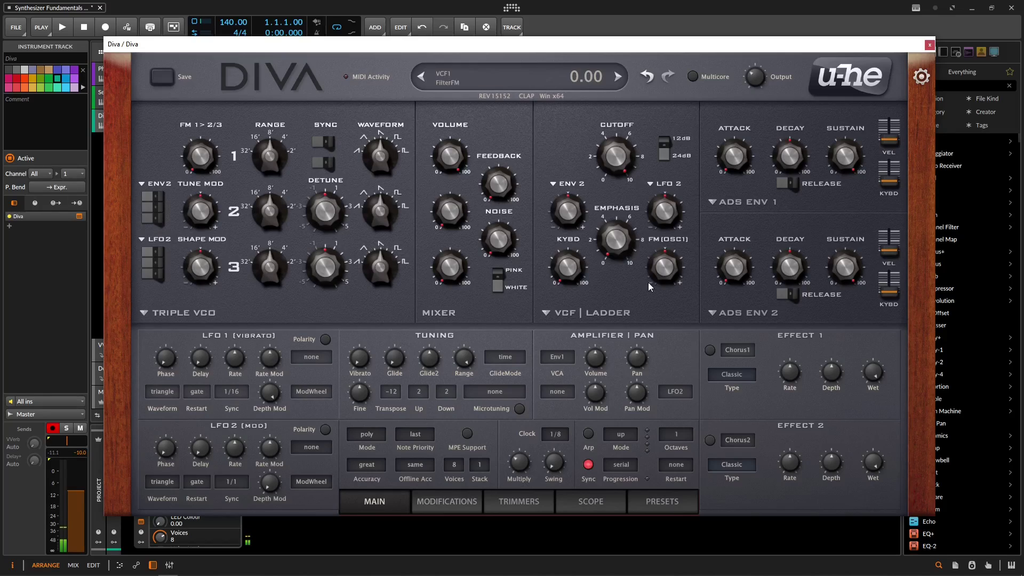
pyautogui.click(518, 504)
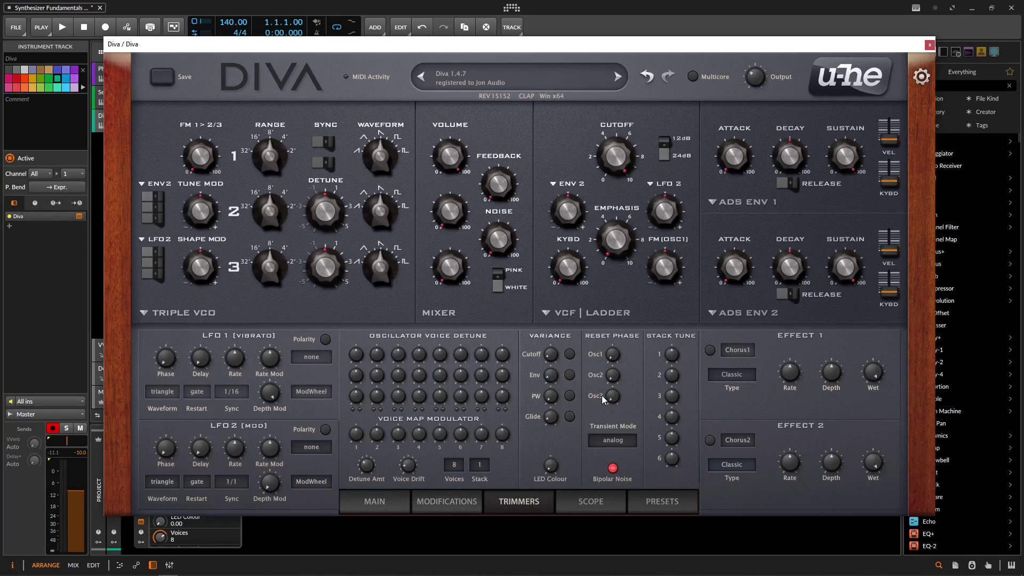
# Set Diva's Transient Mode to osc reset and raise oscillator 1's reset phase to 76
pyautogui.click(613, 441)
pyautogui.click(646, 483)
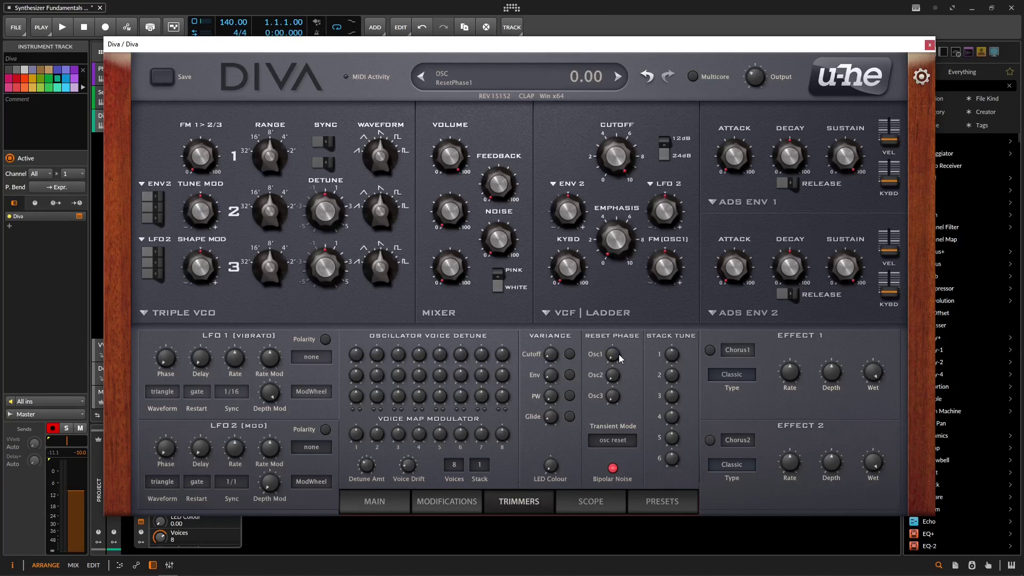
pyautogui.moveTo(615, 355); pyautogui.dragTo(605, 299)
# Sweep oscillator 1's reset phase down low, then bring it back up to 15
pyautogui.moveTo(452, 224)
pyautogui.moveTo(613, 349)
pyautogui.scroll(-3, 613, 362)
pyautogui.moveTo(613, 362); pyautogui.dragTo(630, 421)
pyautogui.moveTo(467, 209)
pyautogui.moveTo(612, 361); pyautogui.dragTo(600, 287)
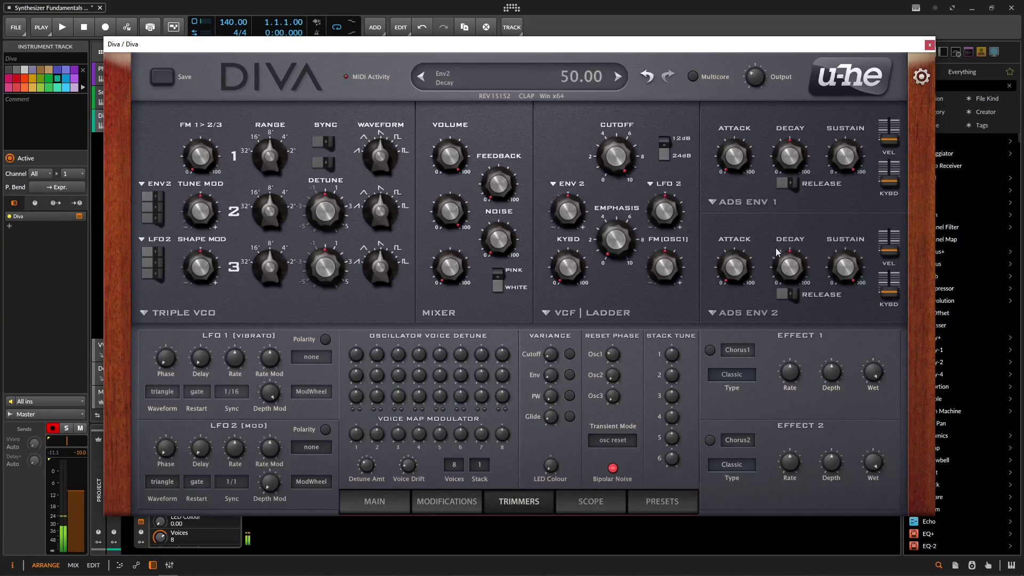
# Set envelope 1 to Analogue with zero sustain and shorter decay; oscillator 1 reset phase to 64
pyautogui.click(736, 206)
pyautogui.click(764, 222)
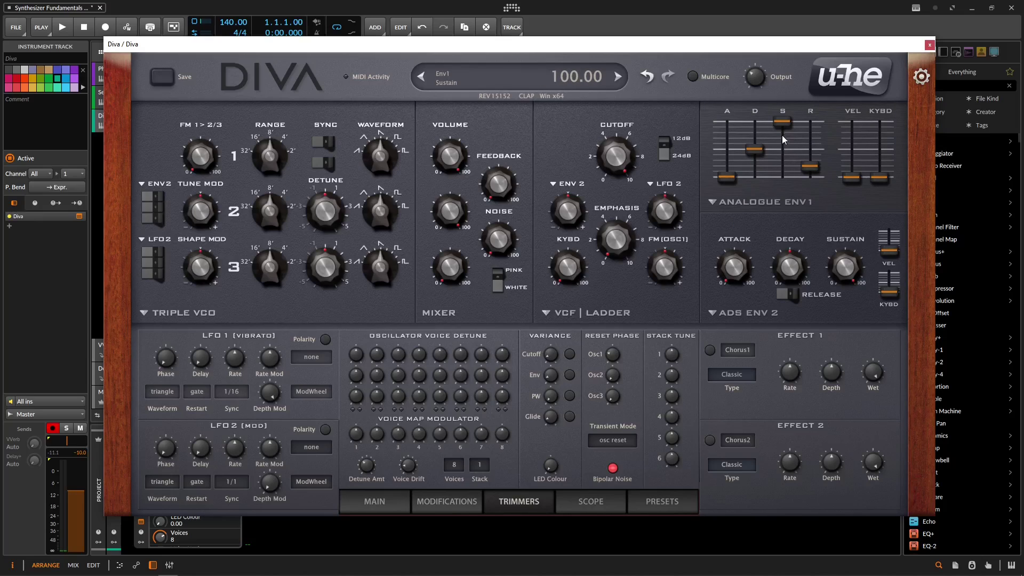
pyautogui.moveTo(781, 136); pyautogui.dragTo(785, 282)
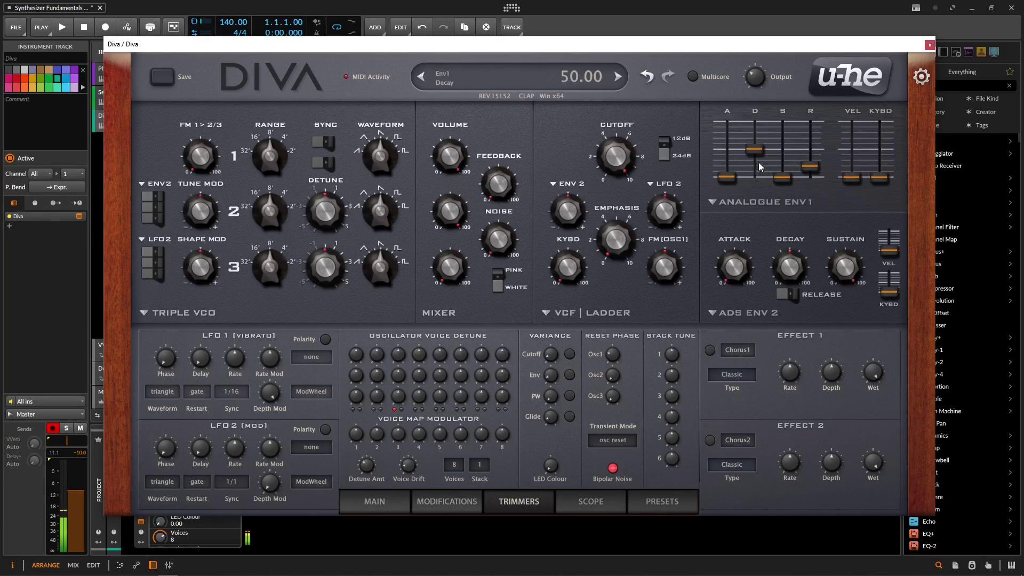
pyautogui.moveTo(759, 176); pyautogui.dragTo(757, 174)
pyautogui.moveTo(617, 363); pyautogui.dragTo(622, 321)
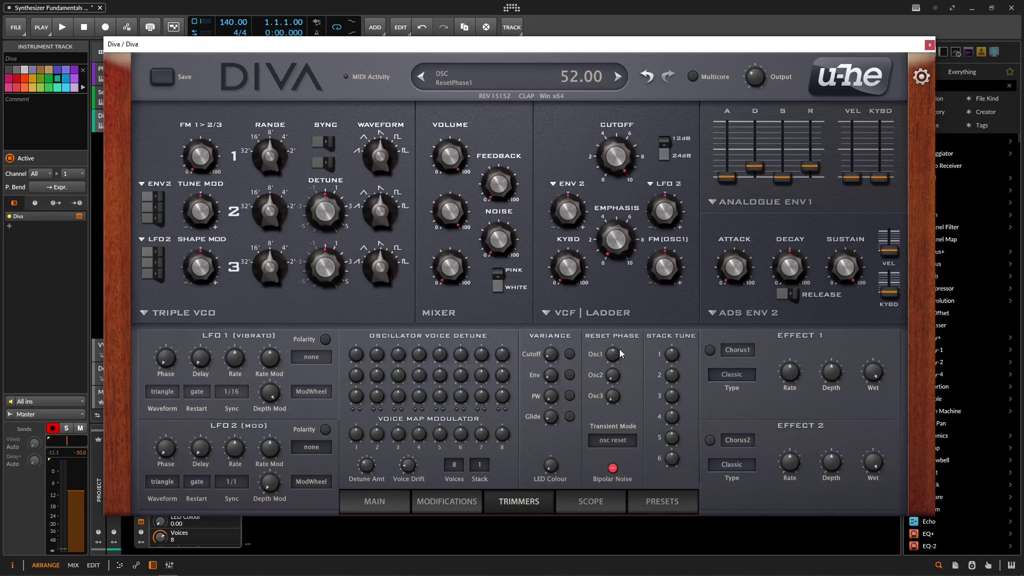
pyautogui.moveTo(615, 354); pyautogui.dragTo(607, 375)
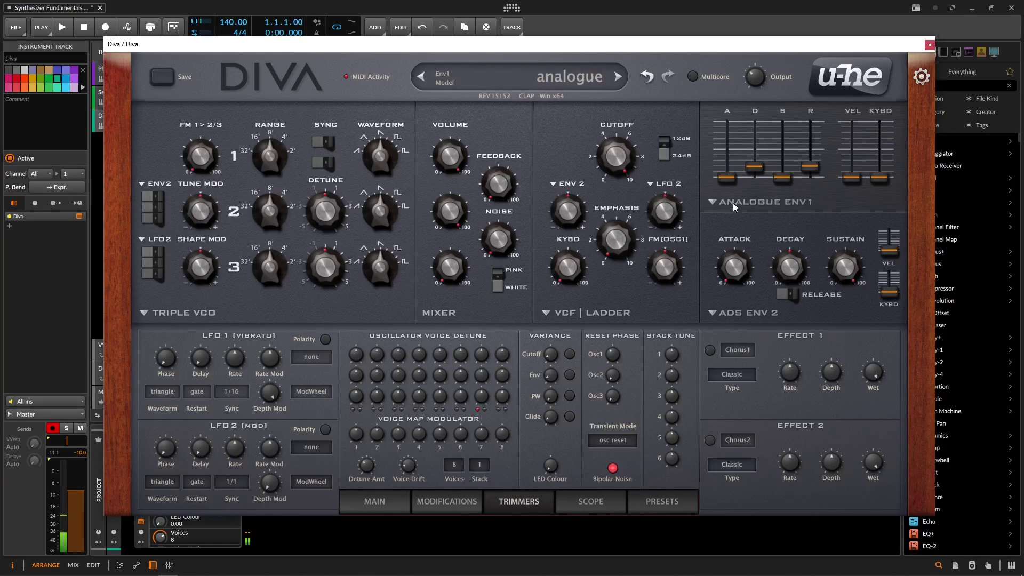
# Load the Plate1 reverb into Diva's Effect 1 and switch it on
pyautogui.click(732, 350)
pyautogui.click(760, 379)
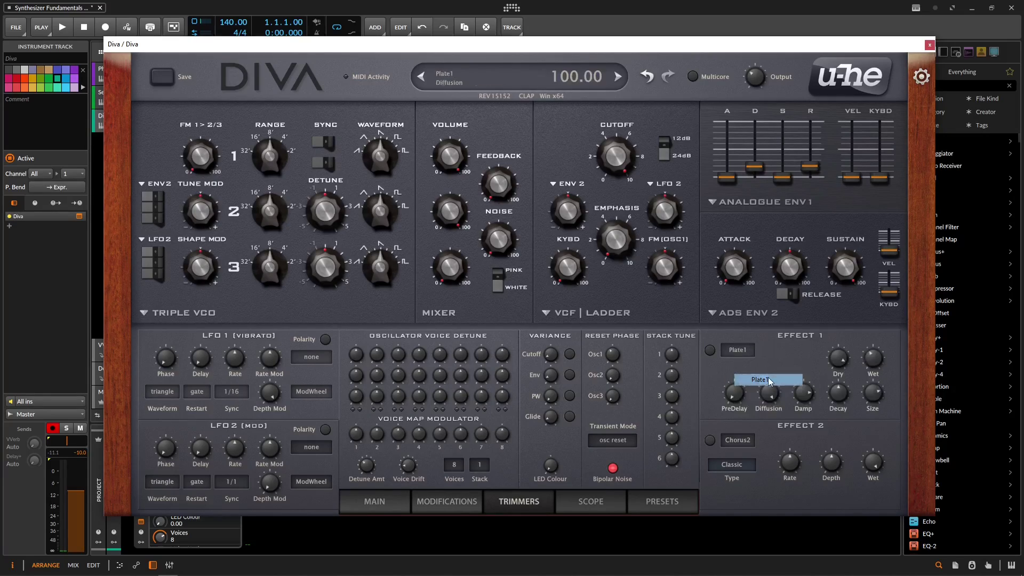
pyautogui.click(711, 351)
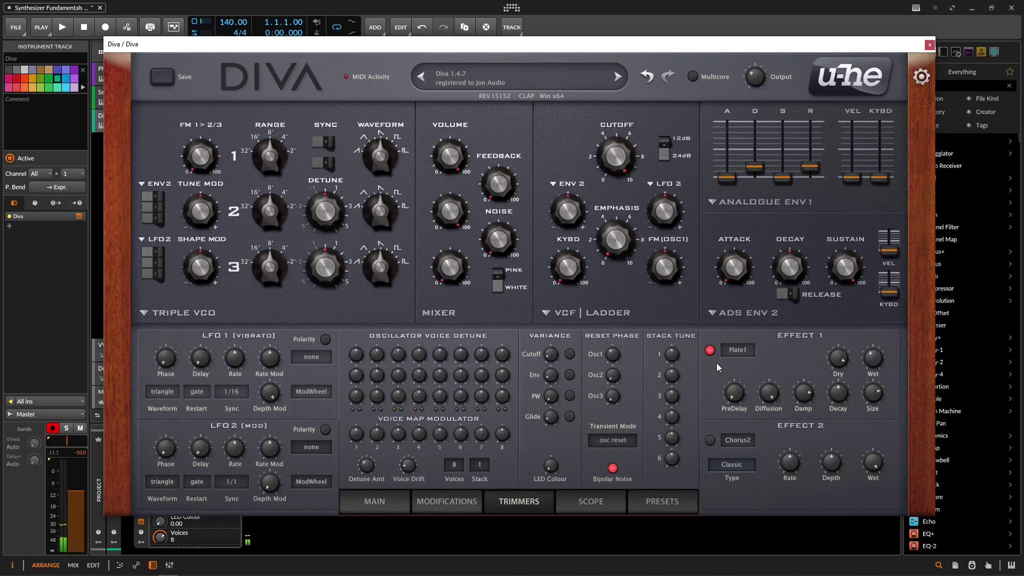
# Raise oscillator 1's reset phase to 67.5
pyautogui.moveTo(613, 358)
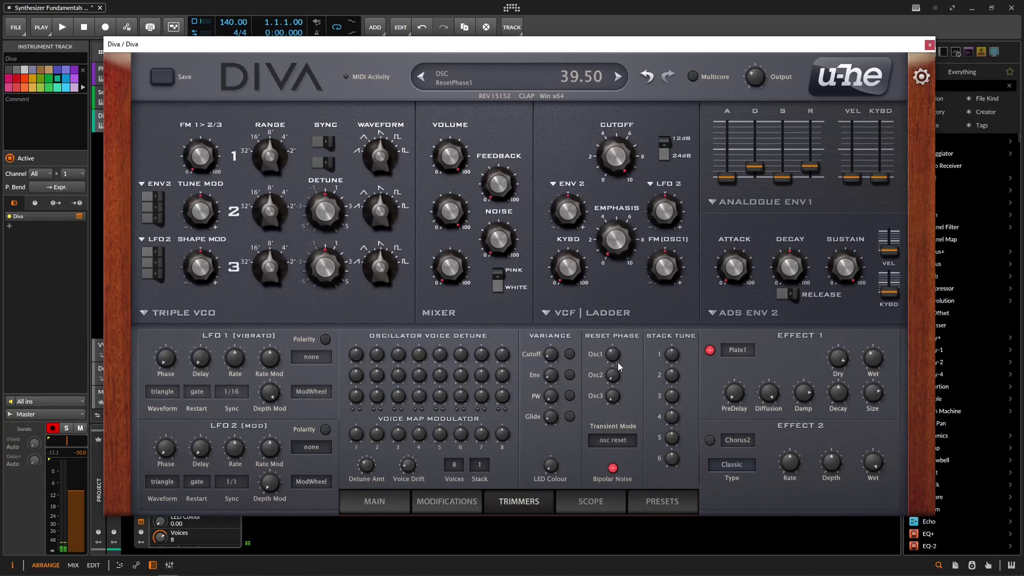
pyautogui.scroll(1, 614, 361)
pyautogui.moveTo(615, 362); pyautogui.dragTo(612, 323)
pyautogui.moveTo(613, 316)
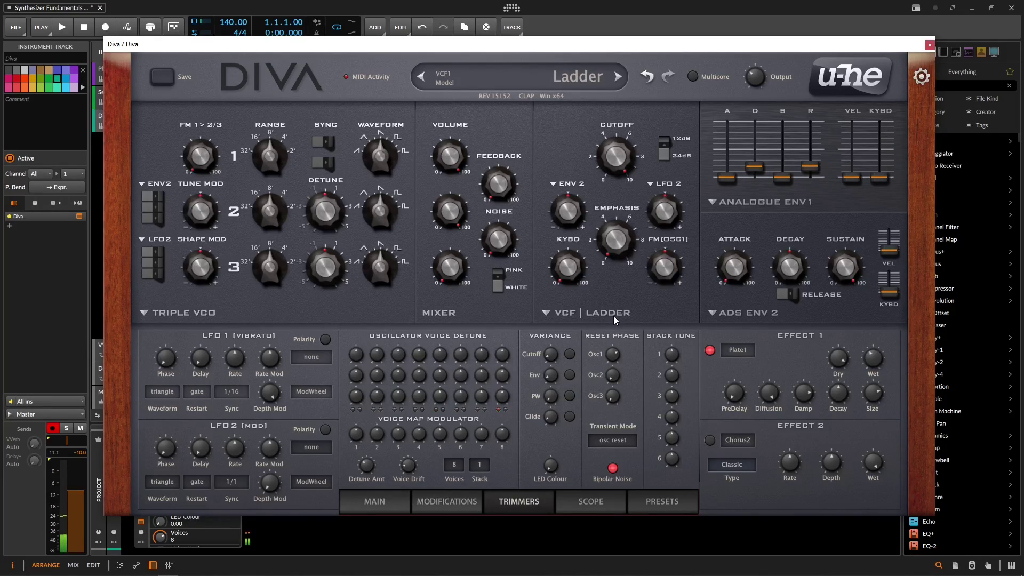